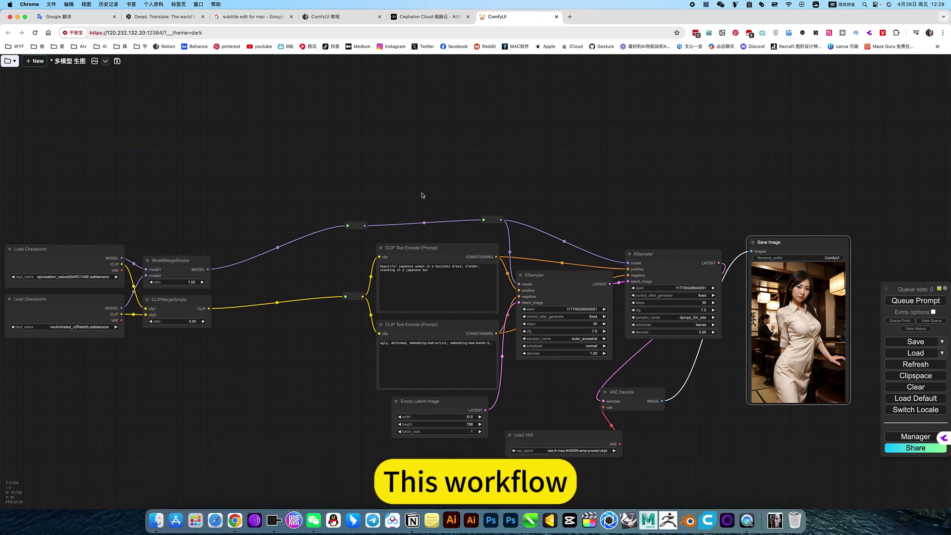
Move the Save Image node next to the ModelMergeSimple and CLIPMergeSimple nodes
drag(812, 250, 289, 232)
drag(360, 194, 695, 163)
Look at the applications page on Cephalon Cloud, then view the list of saved workflows in the ComfyUI workspace
click(415, 16)
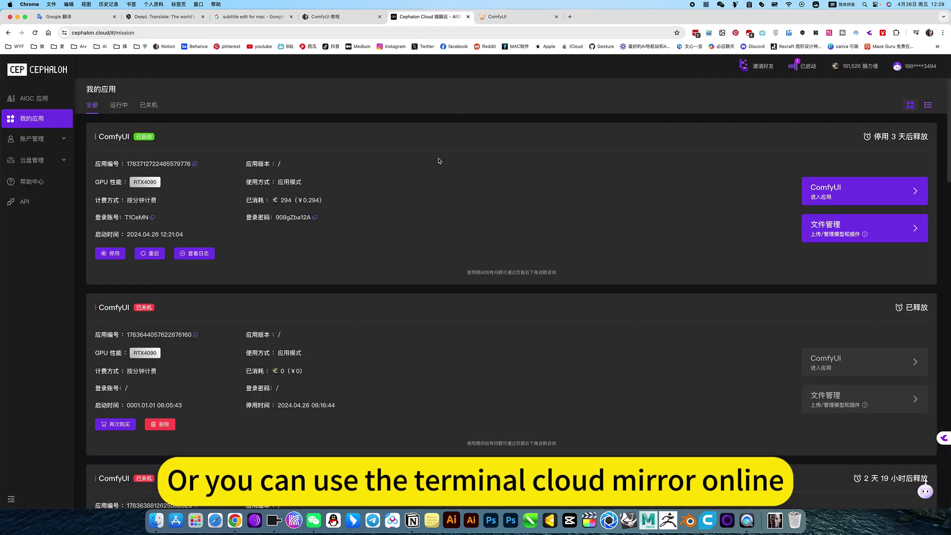
click(497, 16)
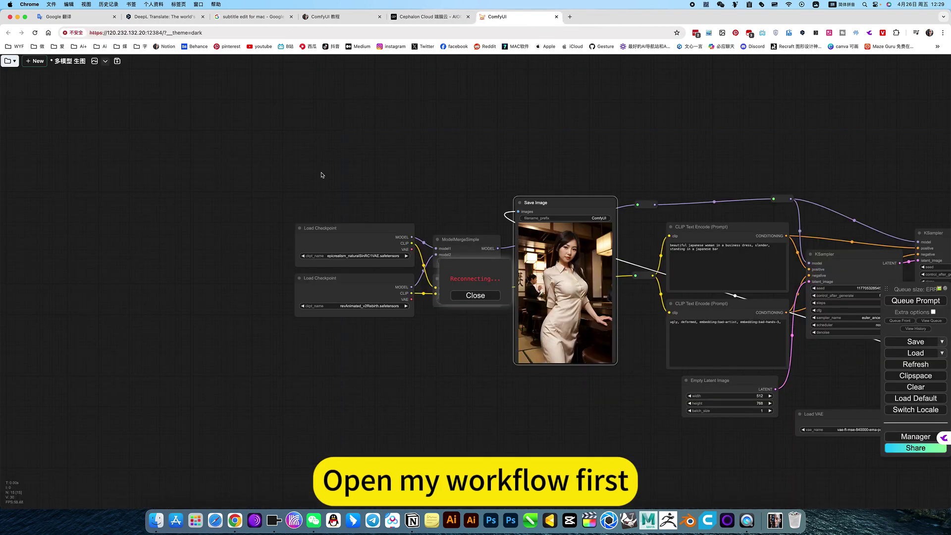
click(13, 63)
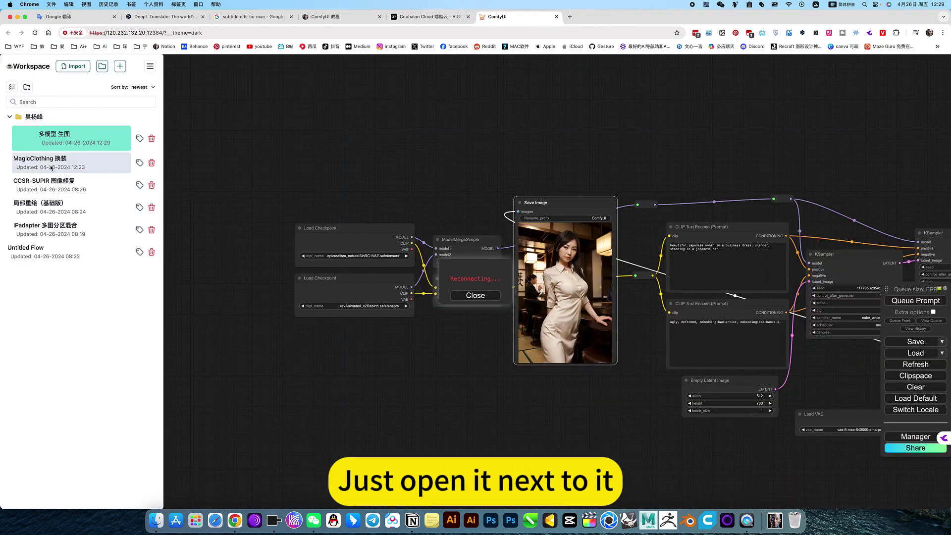
click(341, 170)
Review section 41, 多模型 生图, in the ComfyUI 教程 notes, from the model links down to the workflow file
click(320, 20)
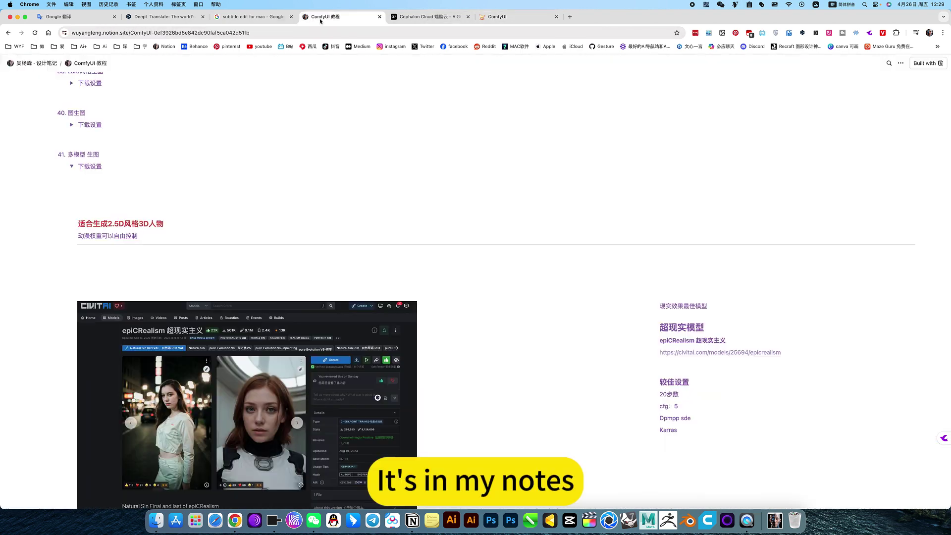
scroll(104, 229, up, 2)
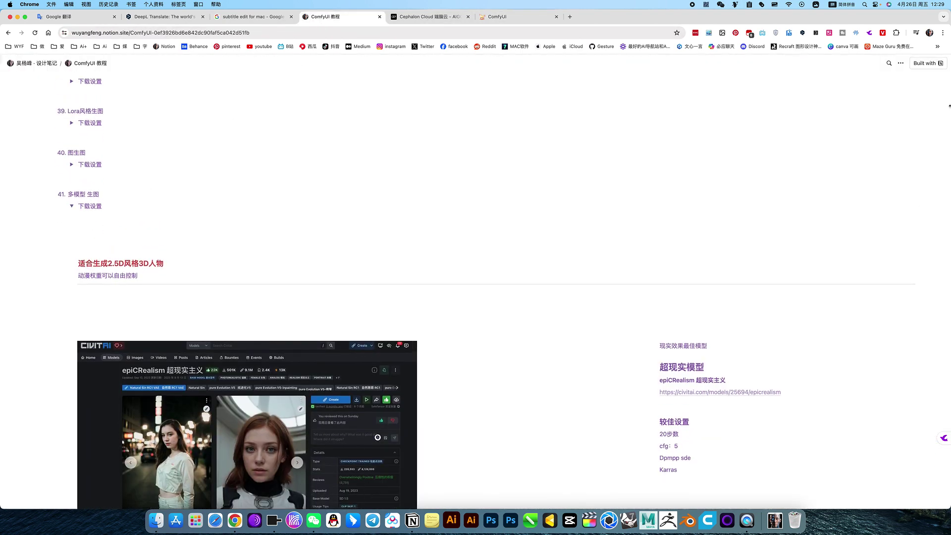
click(888, 63)
click(674, 145)
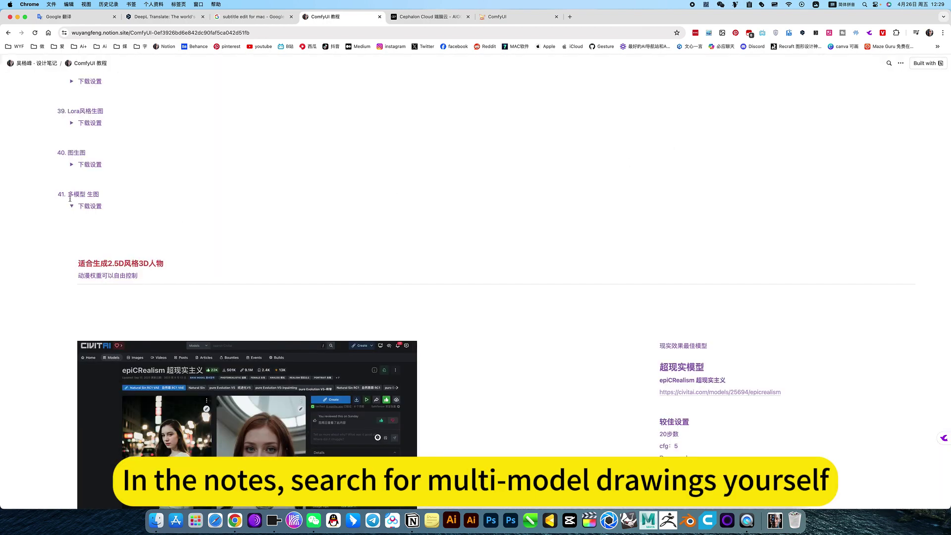
scroll(111, 232, down, 15)
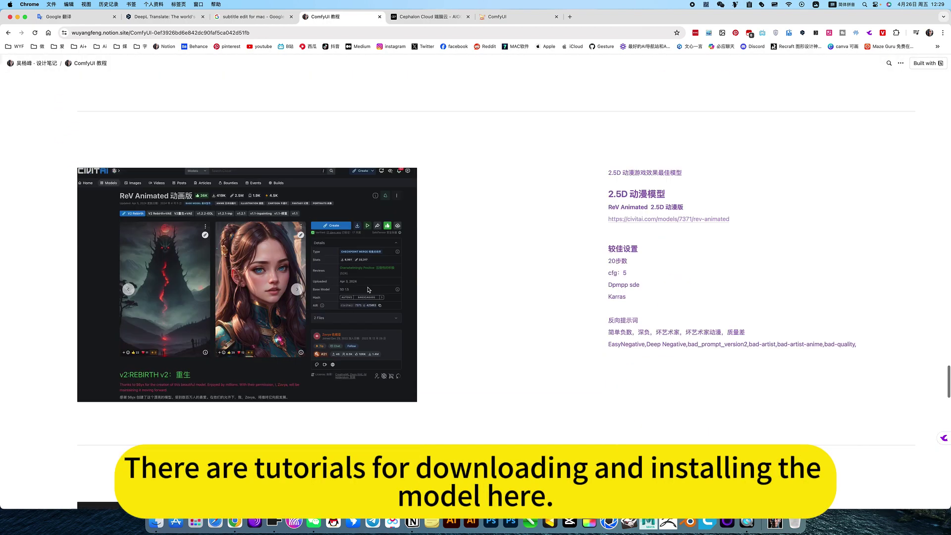
scroll(367, 287, down, 10)
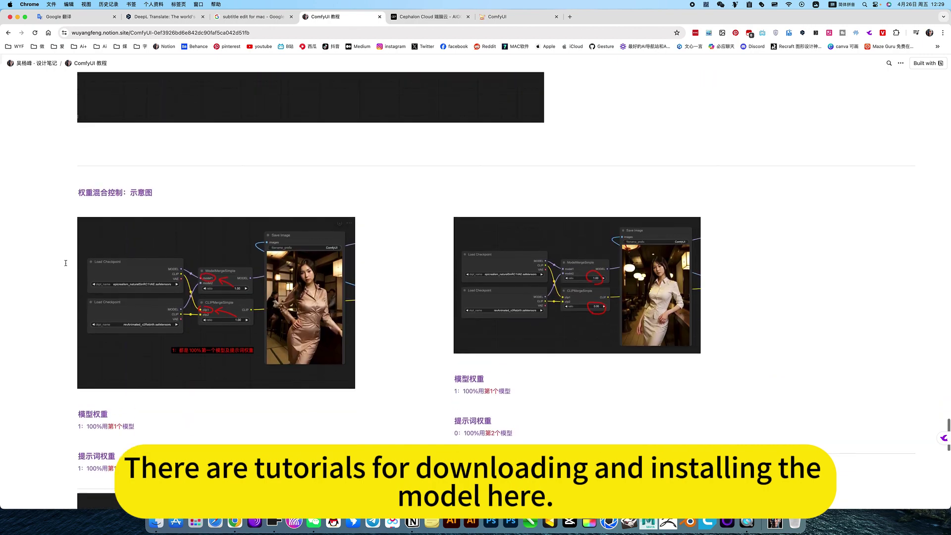
scroll(423, 335, down, 10)
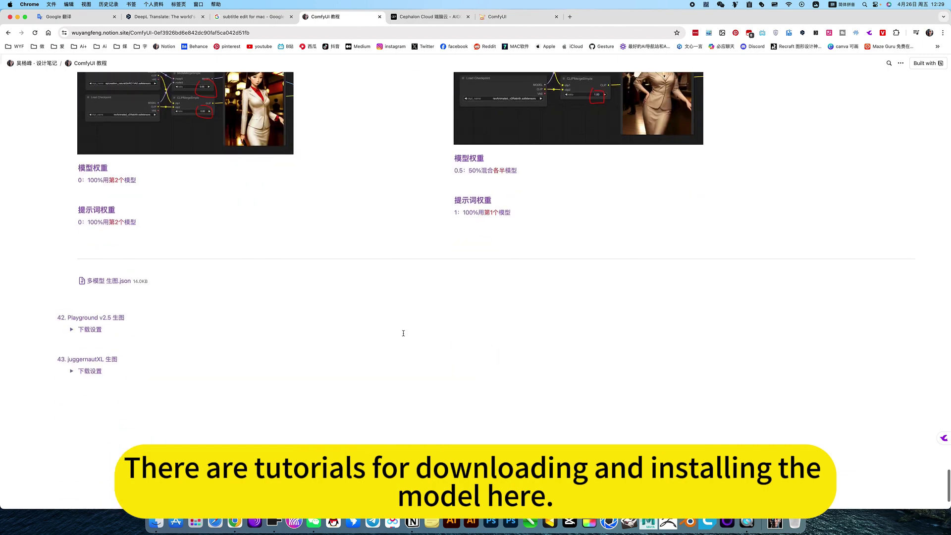
Return to the ComfyUI workflow and set the CLIPMergeSimple ratio to 1.00
click(498, 16)
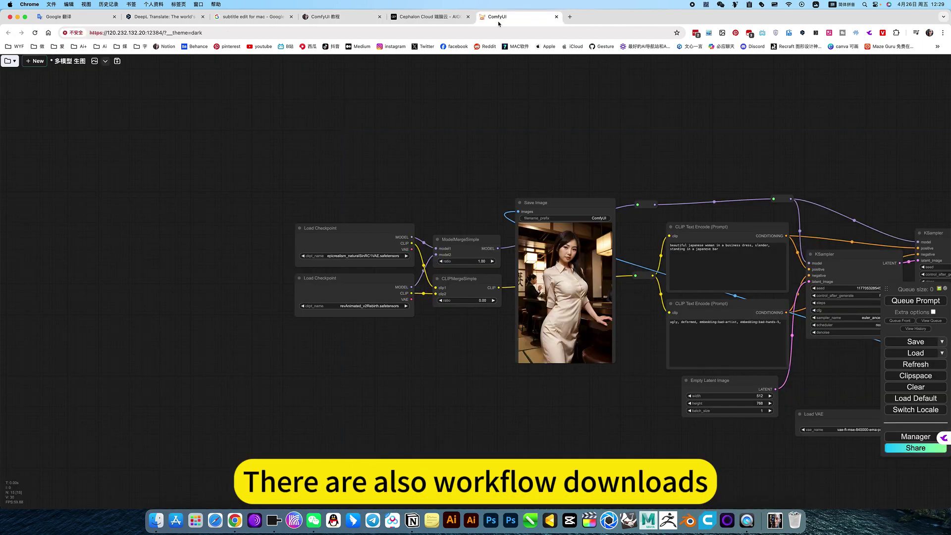
scroll(438, 339, up, 9)
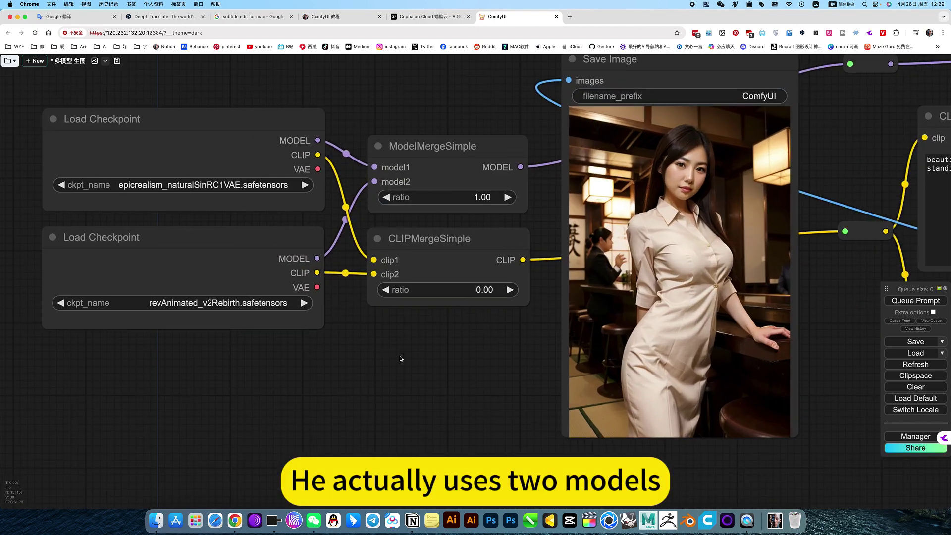
drag(421, 366, 487, 404)
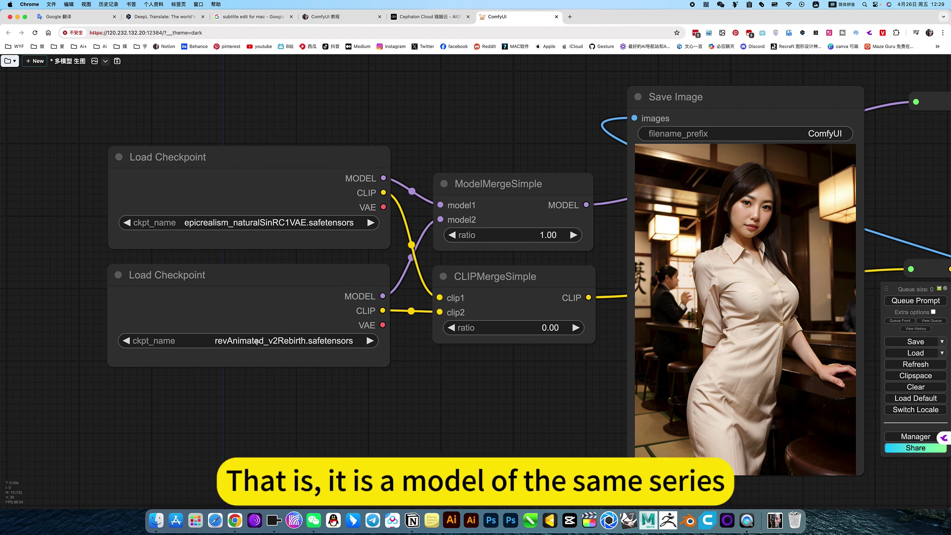
click(231, 223)
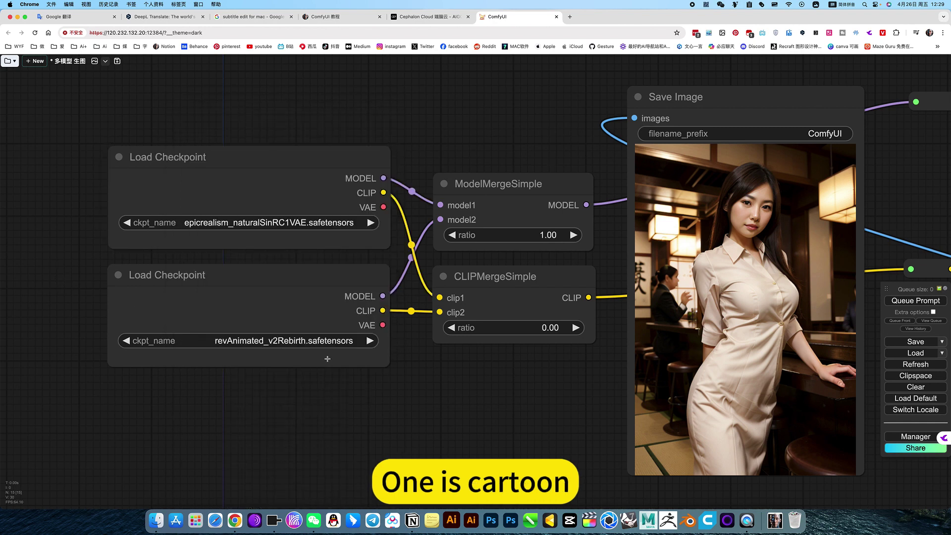
scroll(452, 393, right, 5)
scroll(452, 393, up, 2)
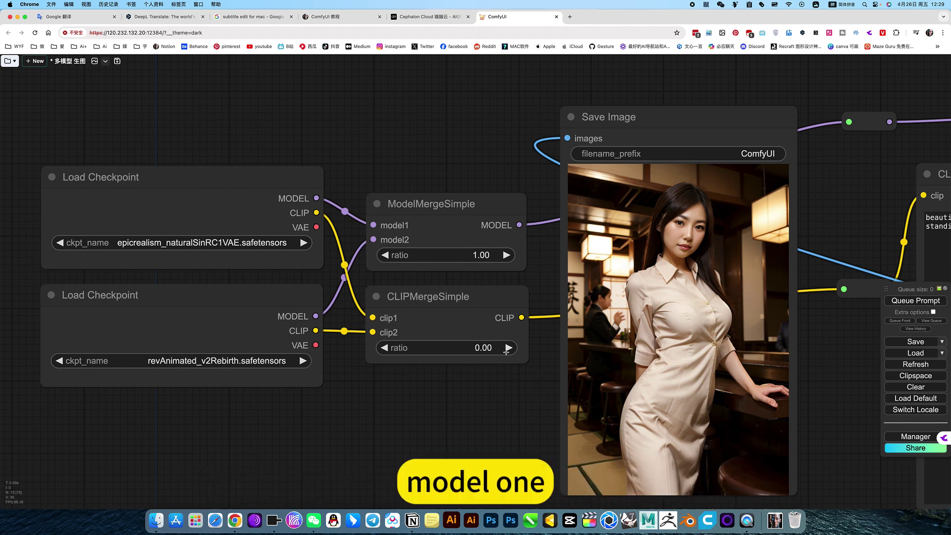
click(358, 347)
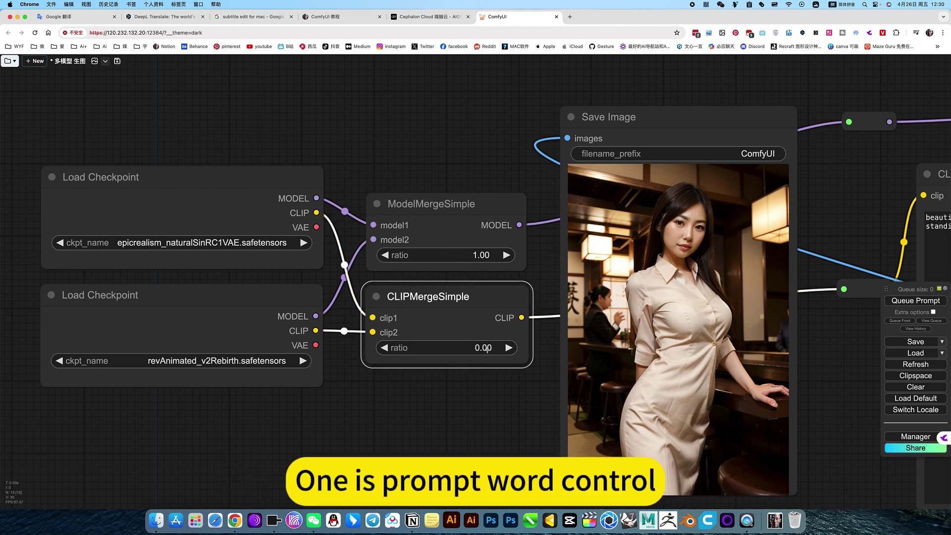
drag(483, 349, 748, 337)
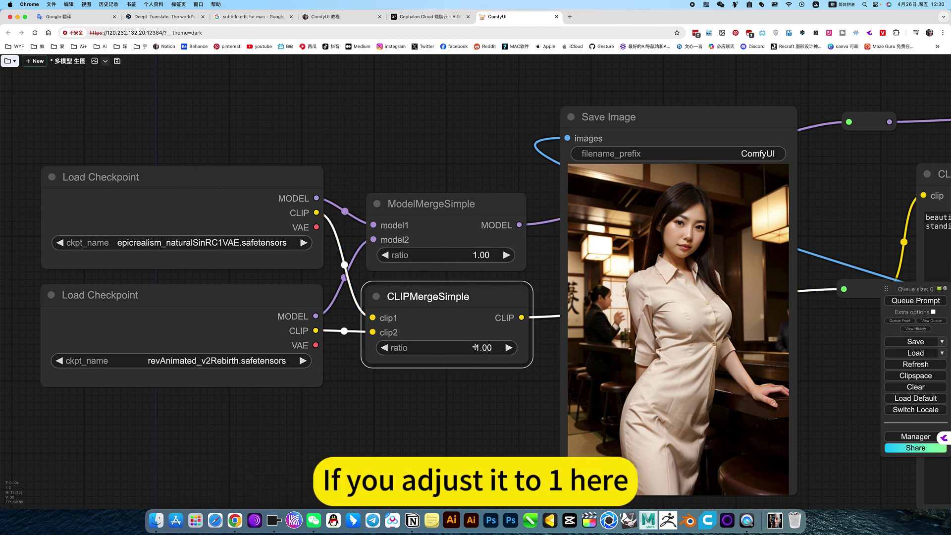
Generate the image with the current workflow and examine the woman's face in the result up close
scroll(510, 392, right, 2)
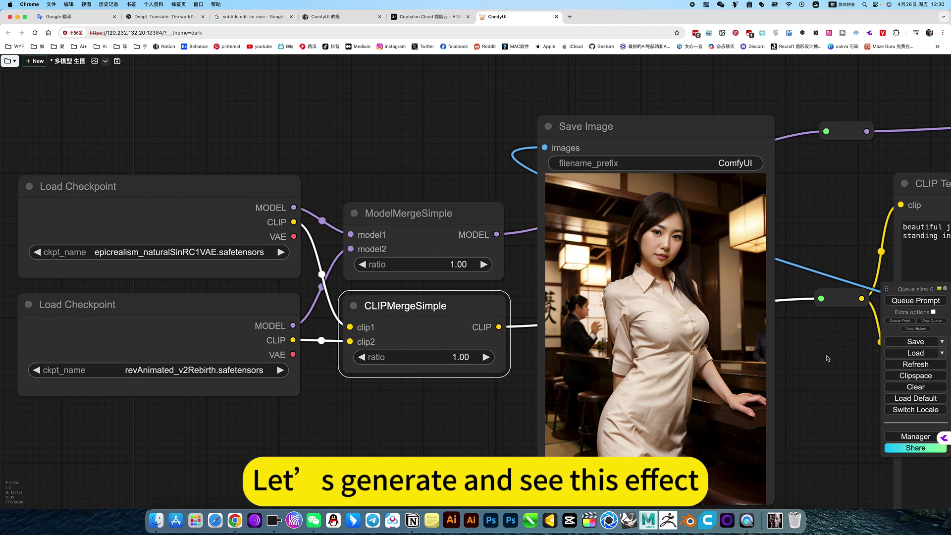
scroll(776, 332, down, 5)
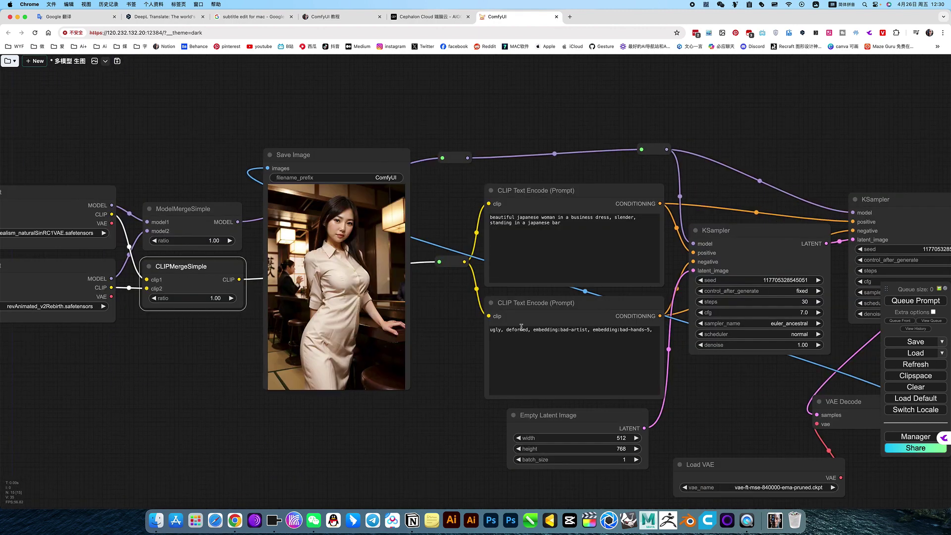
key(ctrl+Return)
drag(700, 382, 692, 389)
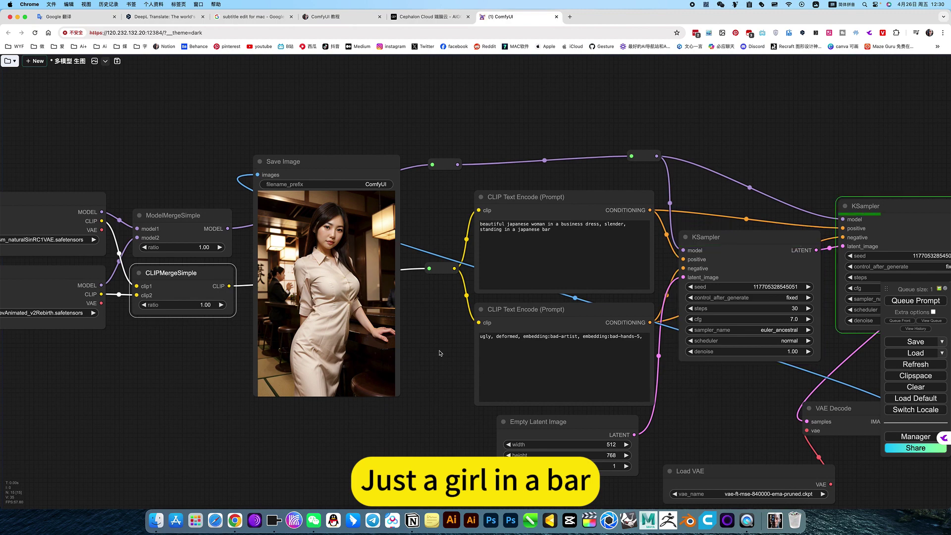
drag(436, 349, 394, 352)
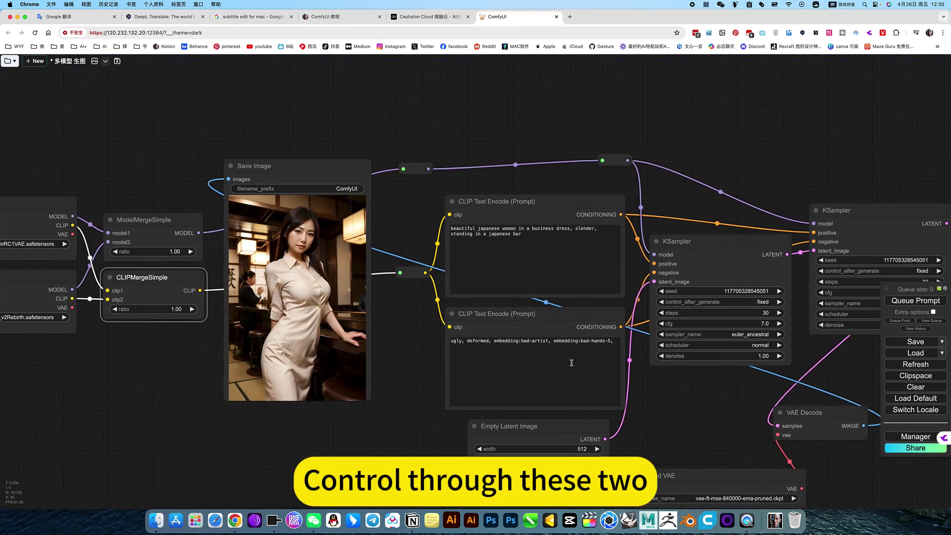
drag(202, 377, 454, 393)
scroll(439, 377, up, 5)
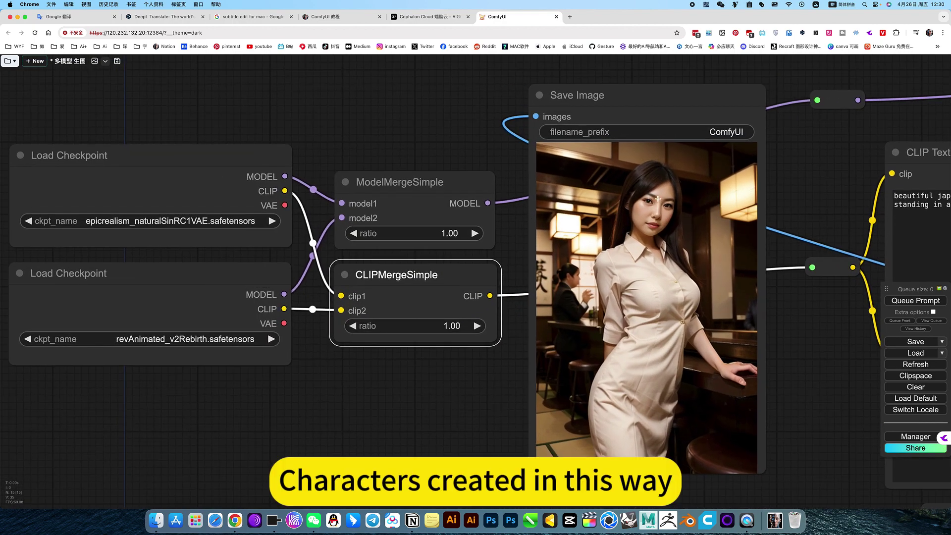
scroll(658, 199, up, 10)
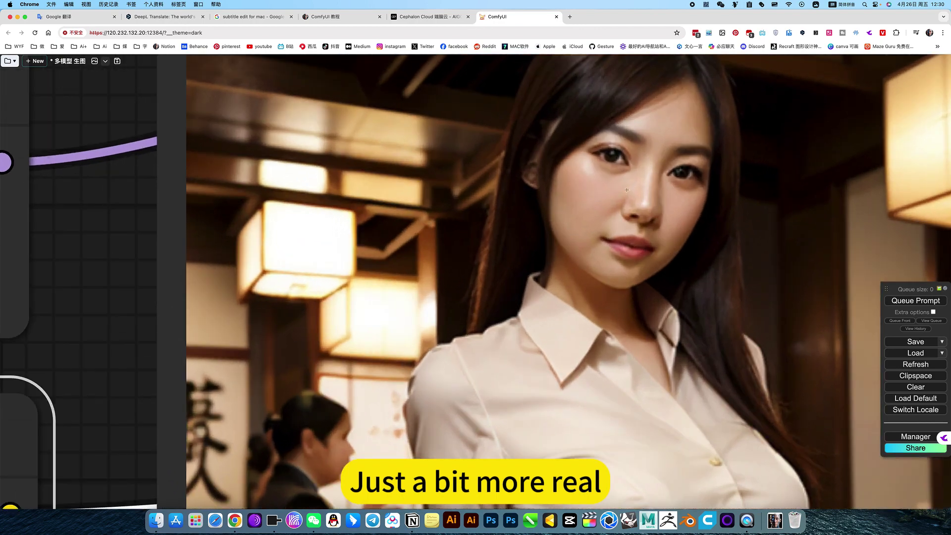
scroll(533, 238, down, 10)
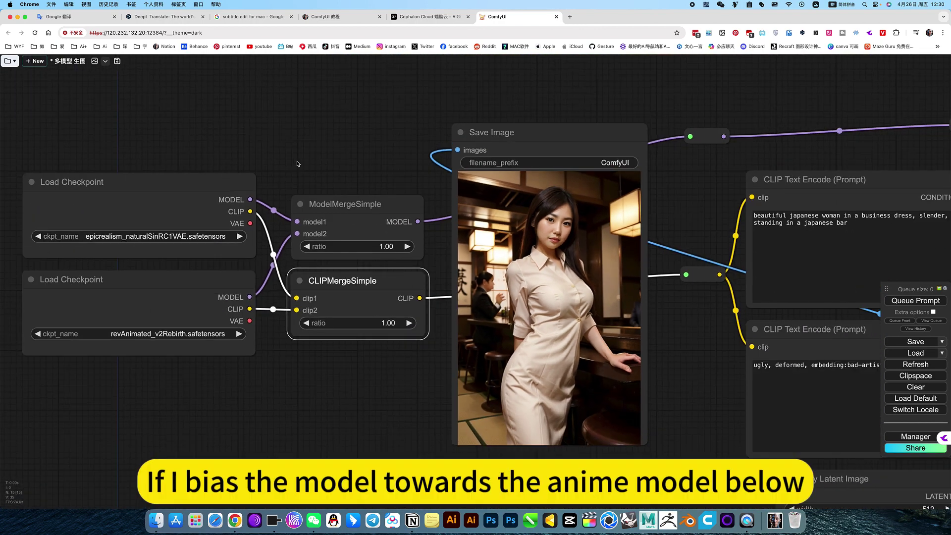
Set the ModelMergeSimple and CLIPMergeSimple ratios to 0.00 and queue a new image generation
drag(291, 272, 511, 293)
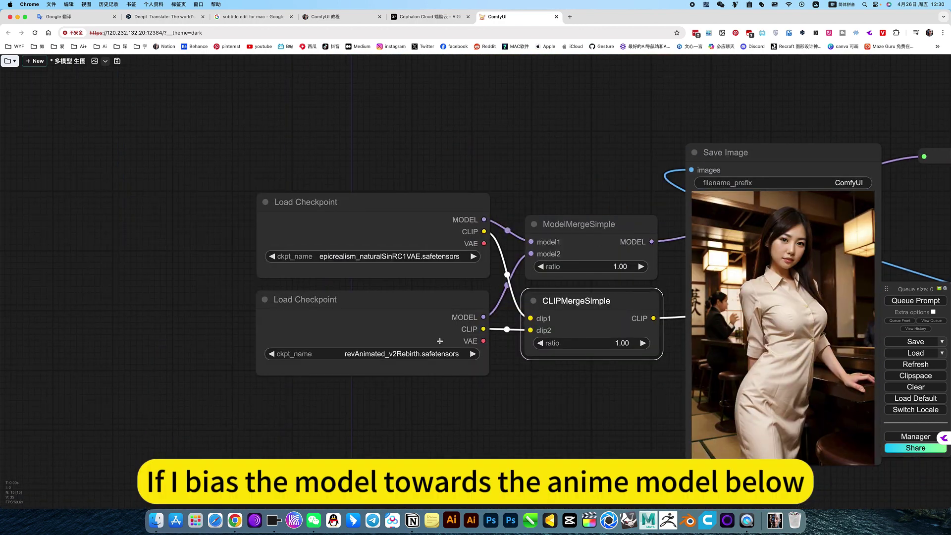
scroll(360, 355, up, 5)
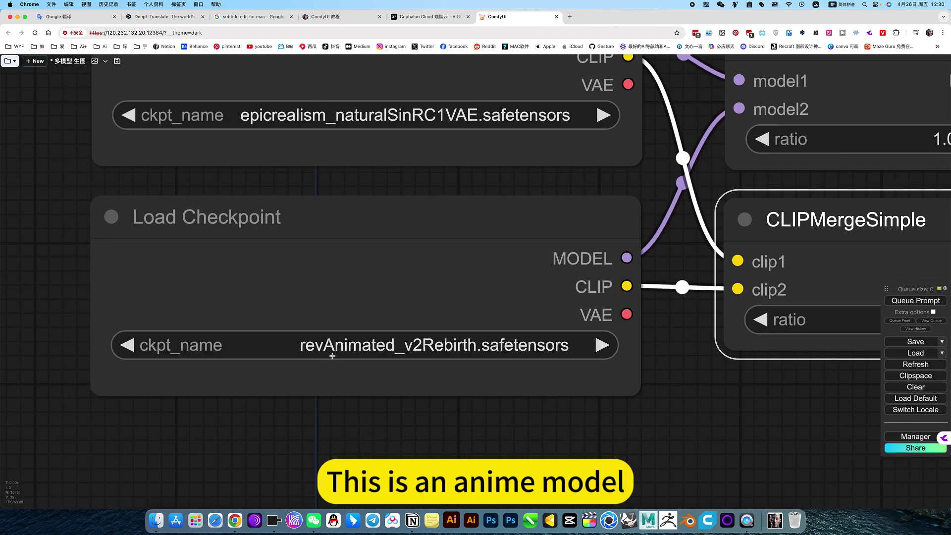
scroll(665, 374, down, 5)
scroll(593, 265, up, 2)
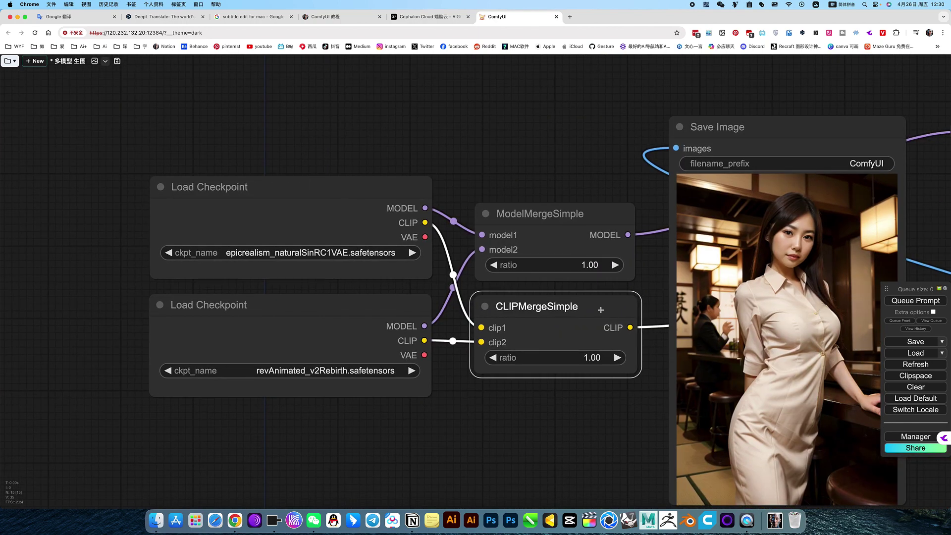
drag(593, 265, 465, 266)
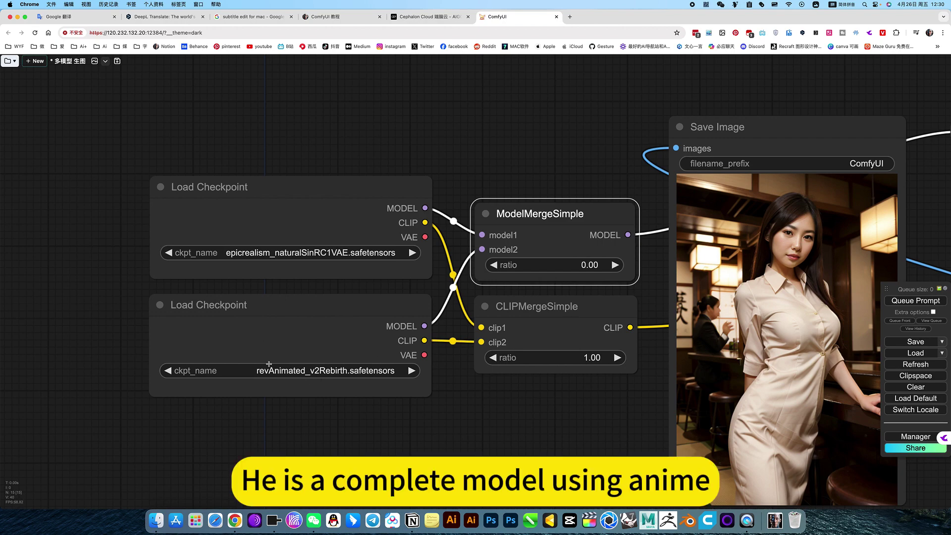
drag(604, 362, 382, 365)
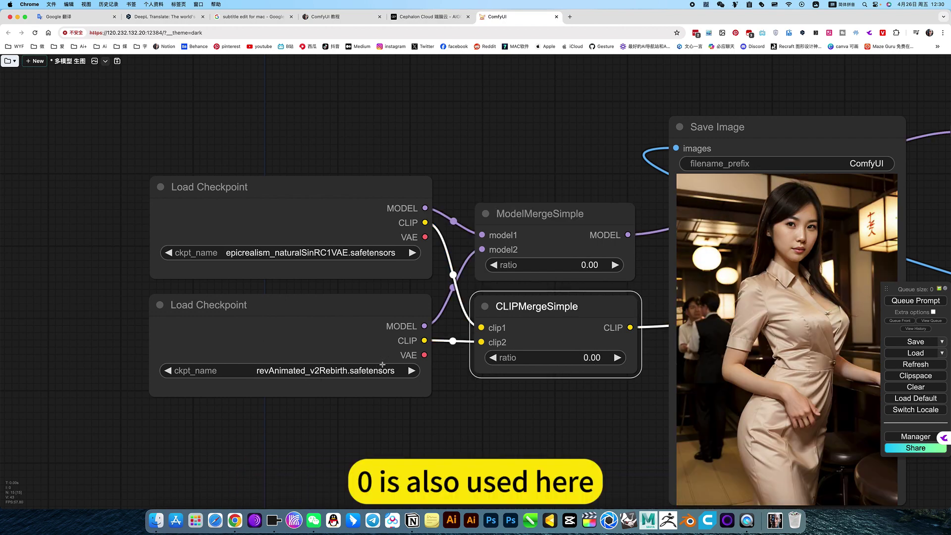
scroll(544, 387, right, 3)
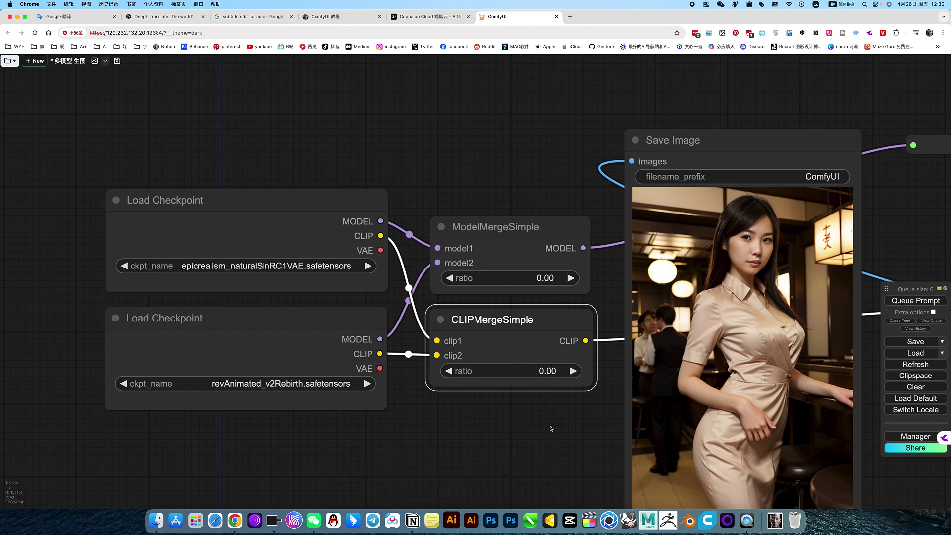
scroll(545, 421, down, 5)
key(ctrl+Return)
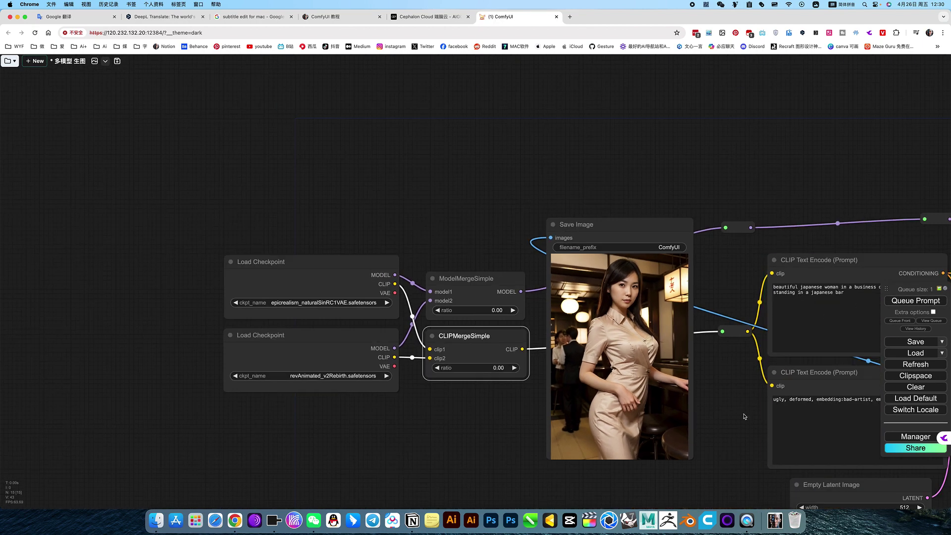
Follow the generation across the workflow and examine the resulting picture in the Save Image node
scroll(738, 414, right, 10)
scroll(652, 417, down, 5)
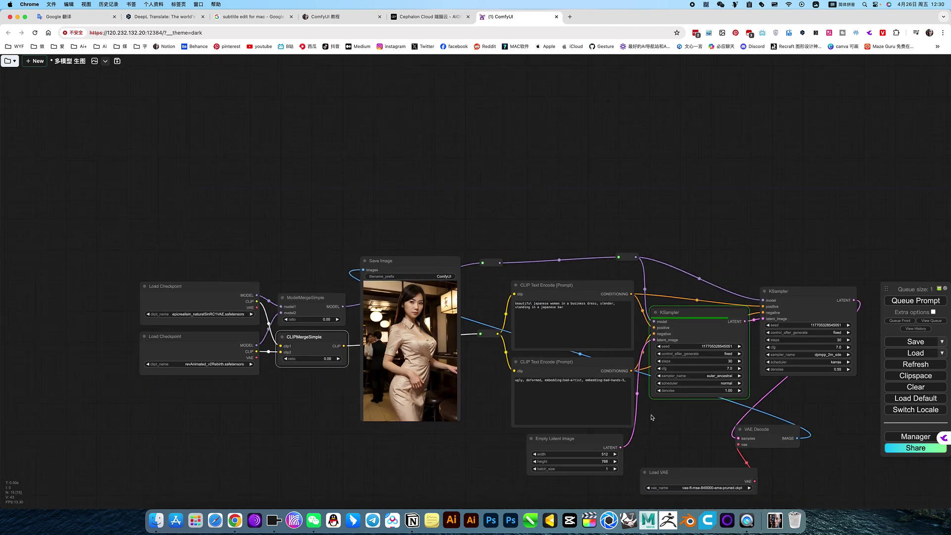
scroll(639, 191, down, 3)
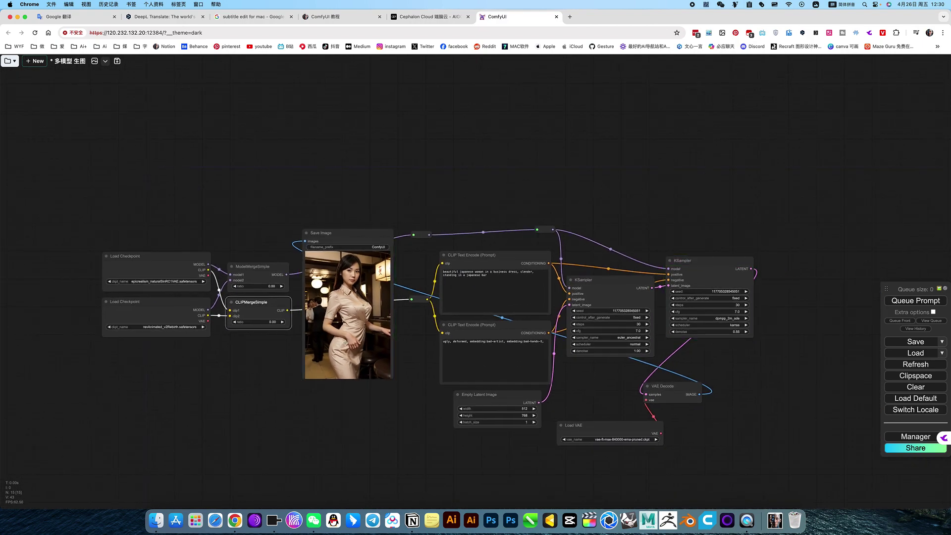
scroll(403, 349, left, 4)
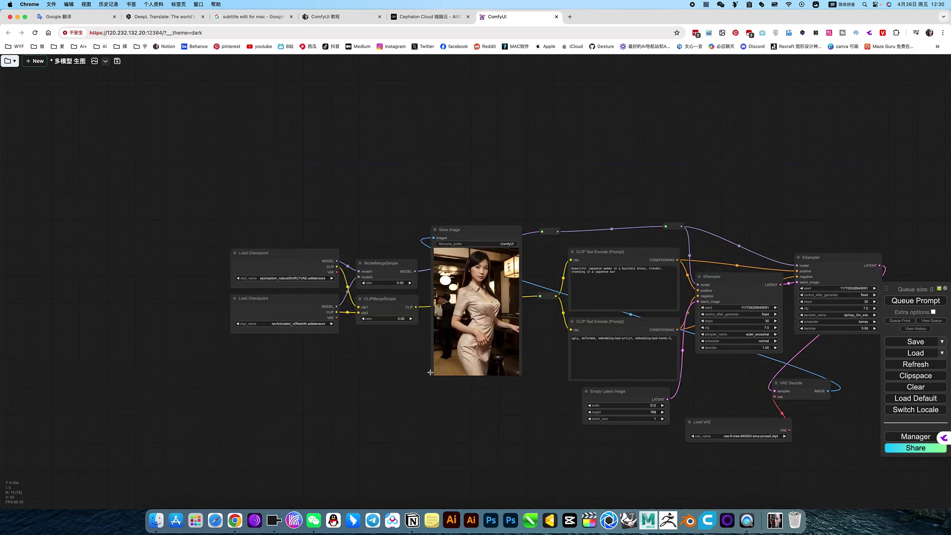
scroll(408, 356, up, 4)
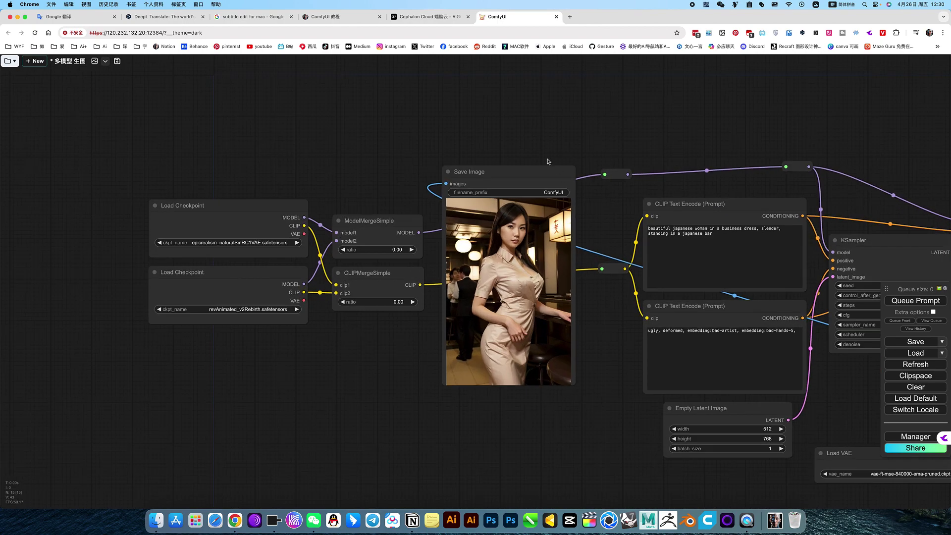
click(535, 171)
scroll(616, 221, down, 4)
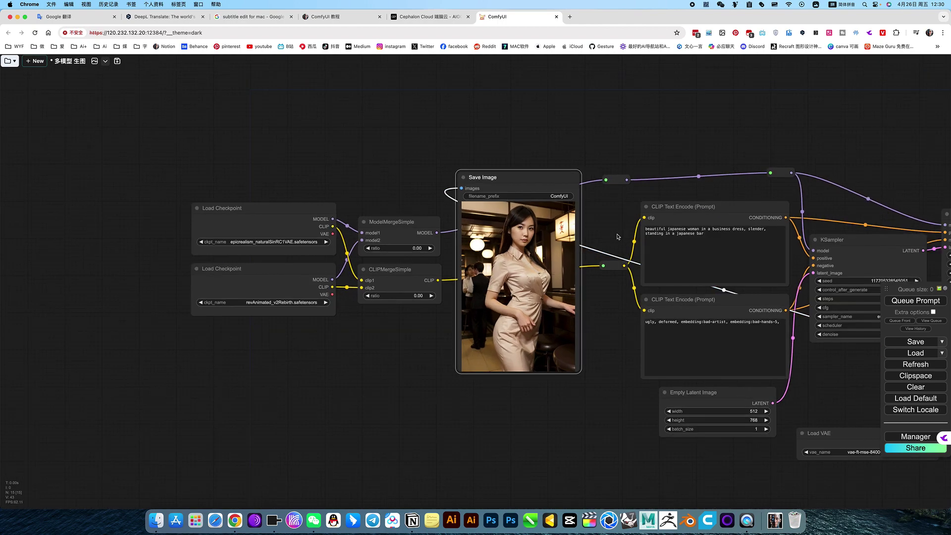
Examine the merge nodes beside the Save Image picture and the fixed seed settings of both KSampler nodes
scroll(679, 173, right, 4)
click(680, 179)
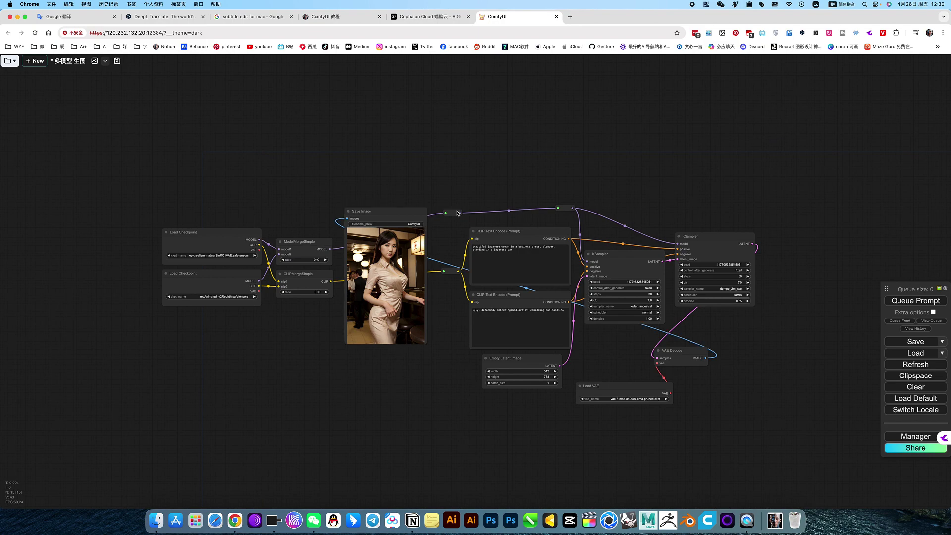
scroll(550, 174, up, 5)
scroll(520, 278, up, 3)
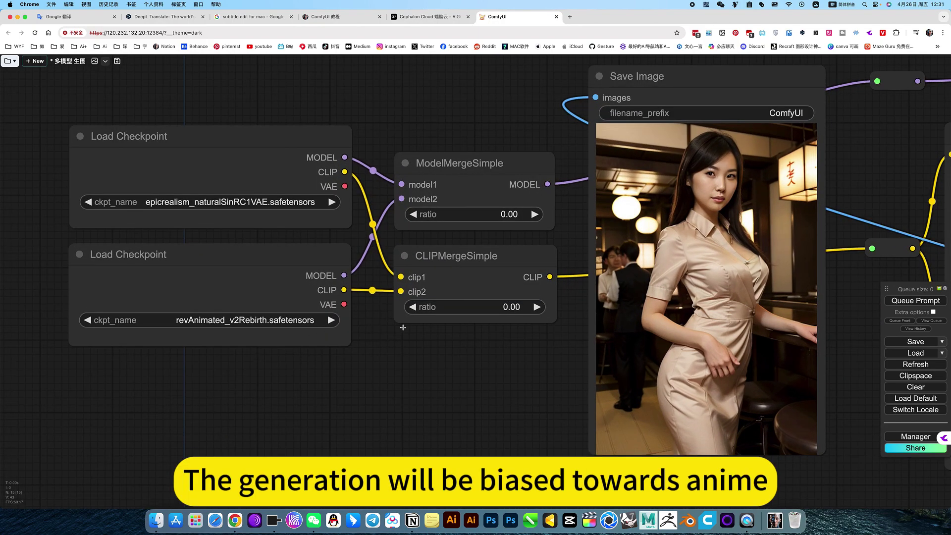
drag(712, 79, 724, 76)
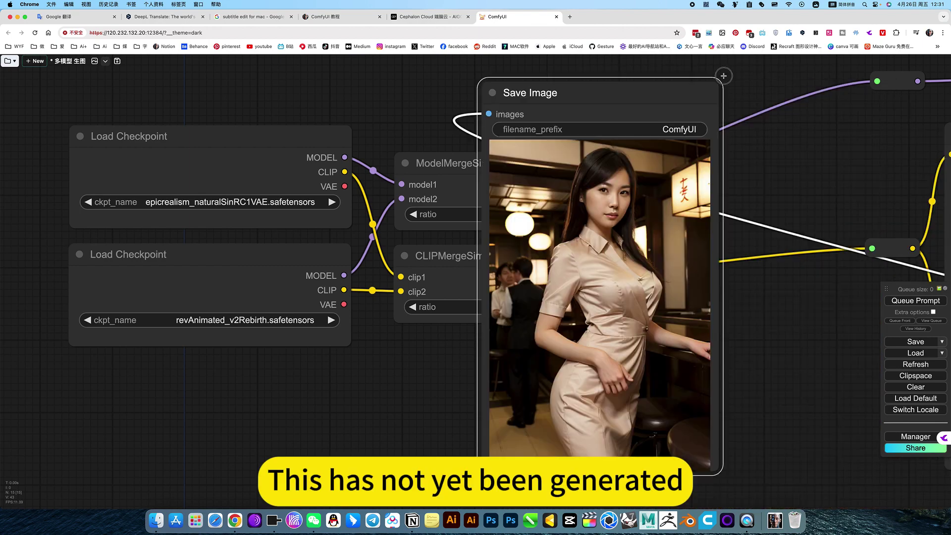
scroll(508, 399, down, 5)
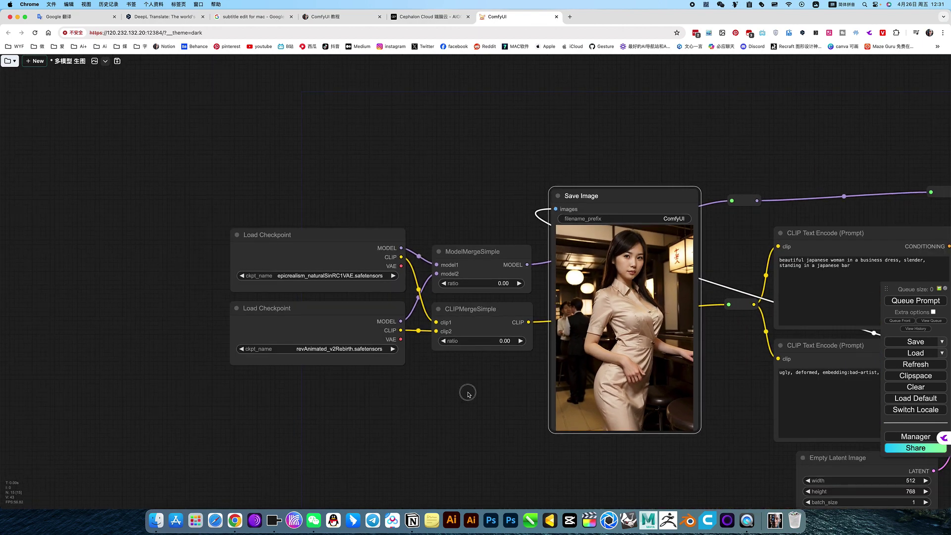
click(468, 393)
drag(728, 152, 399, 148)
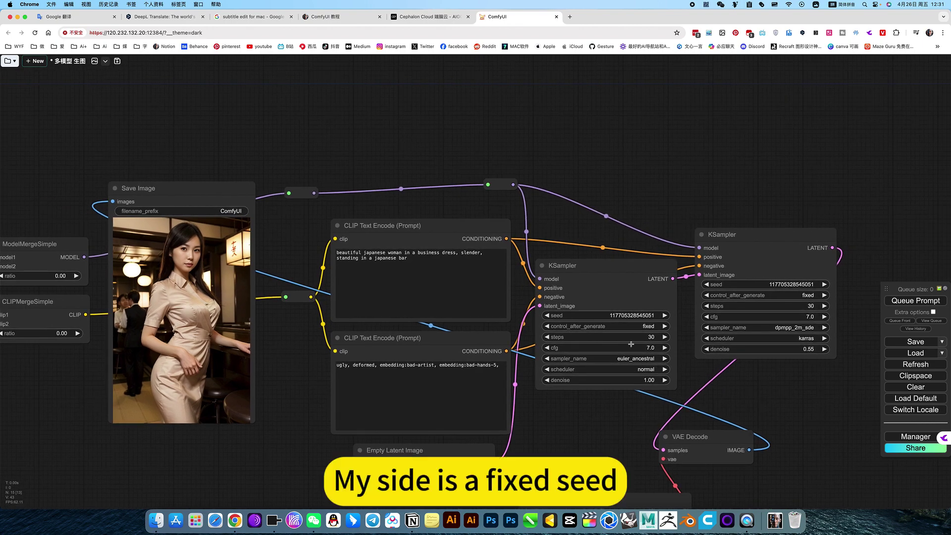
scroll(603, 420, down, 5)
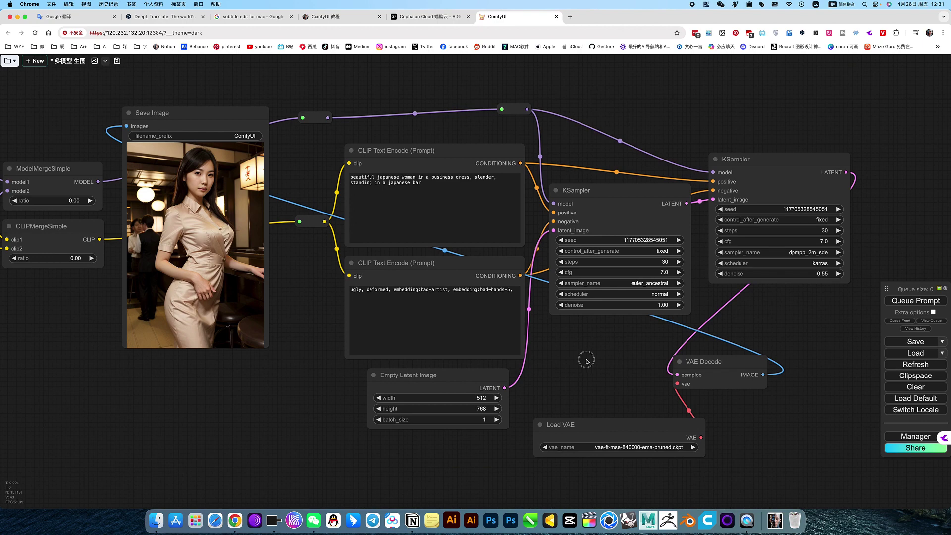
Return to the checkpoint and merge nodes and examine the newly generated picture in the Save Image node up close
scroll(584, 359, left, 10)
scroll(526, 446, left, 8)
scroll(527, 445, up, 2)
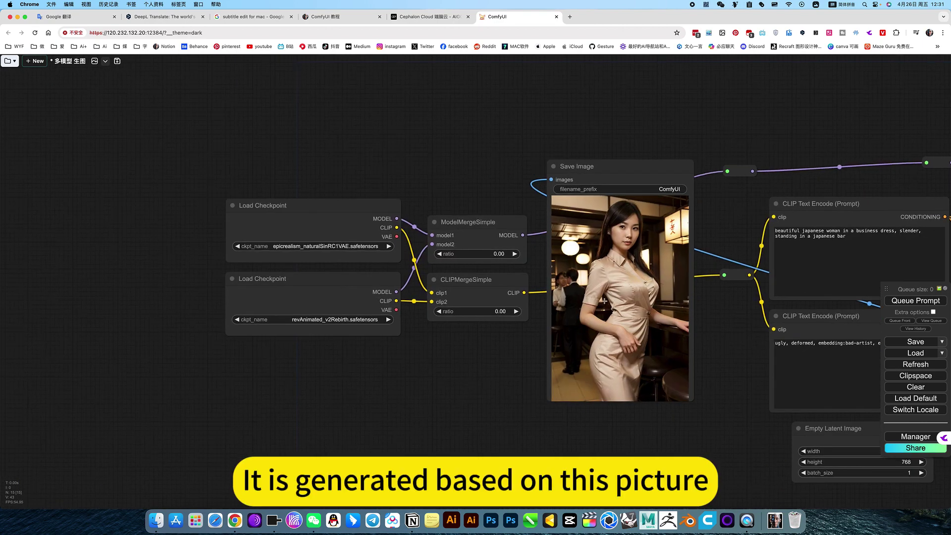
scroll(465, 344, up, 5)
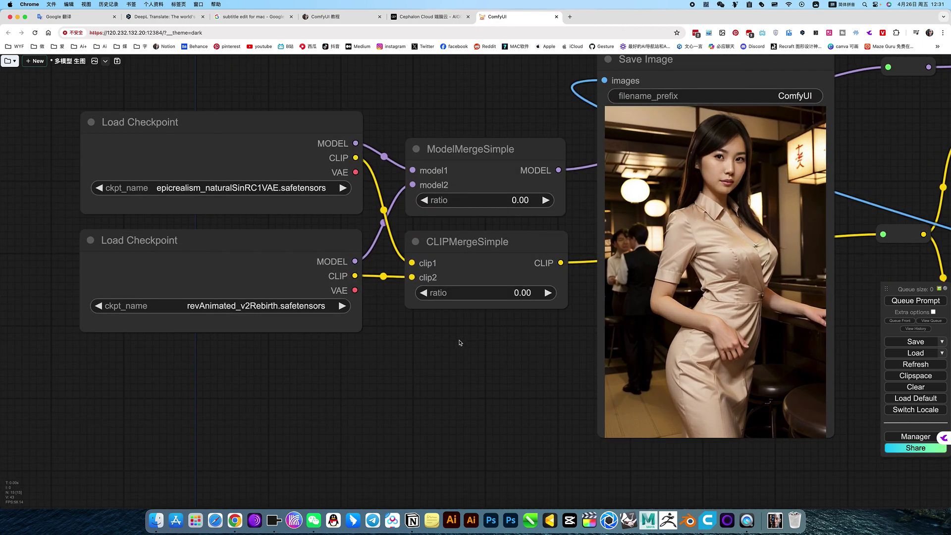
scroll(453, 354, up, 2)
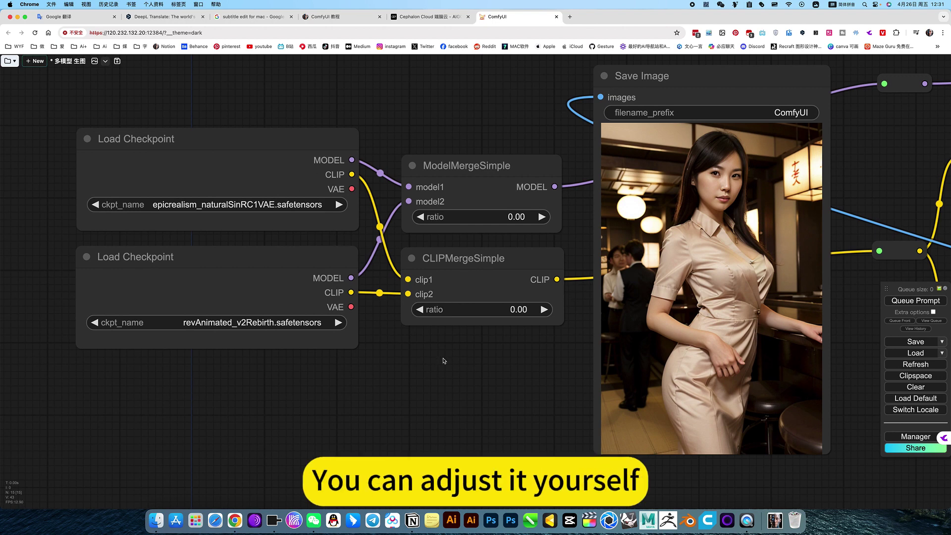
click(600, 234)
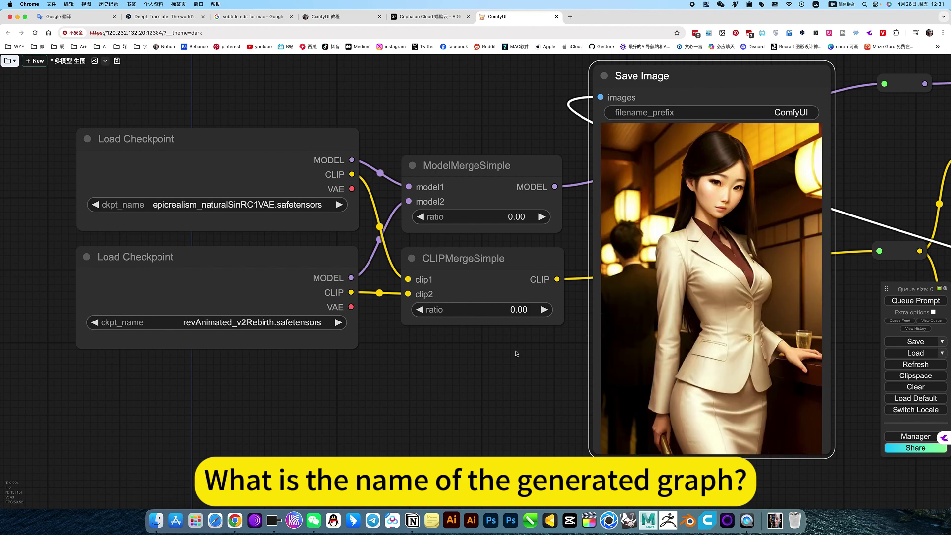
scroll(517, 353, down, 4)
scroll(516, 353, up, 5)
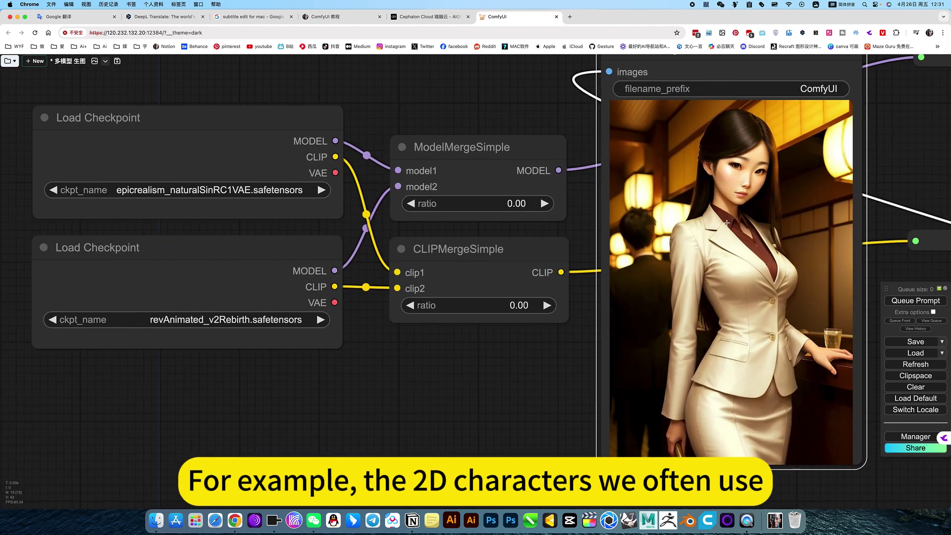
scroll(515, 356, up, 2)
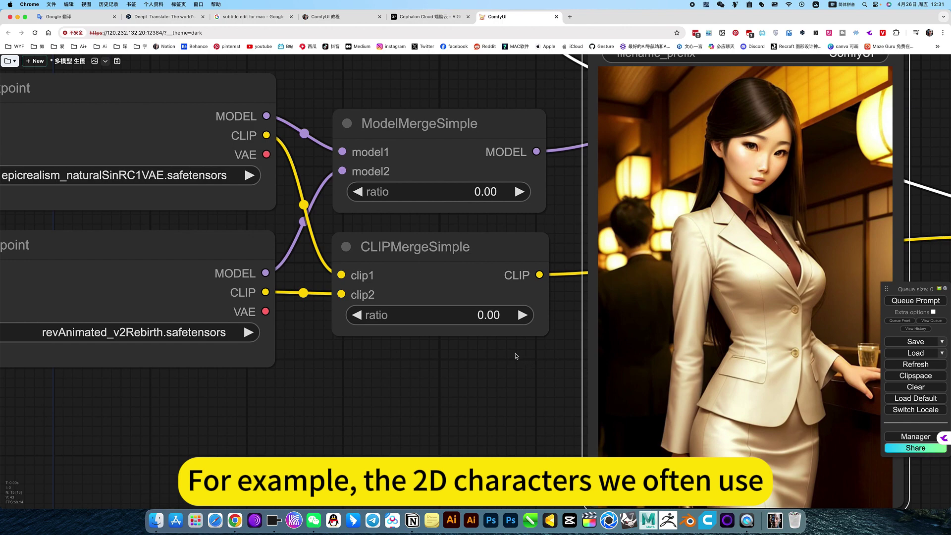
scroll(515, 362, down, 5)
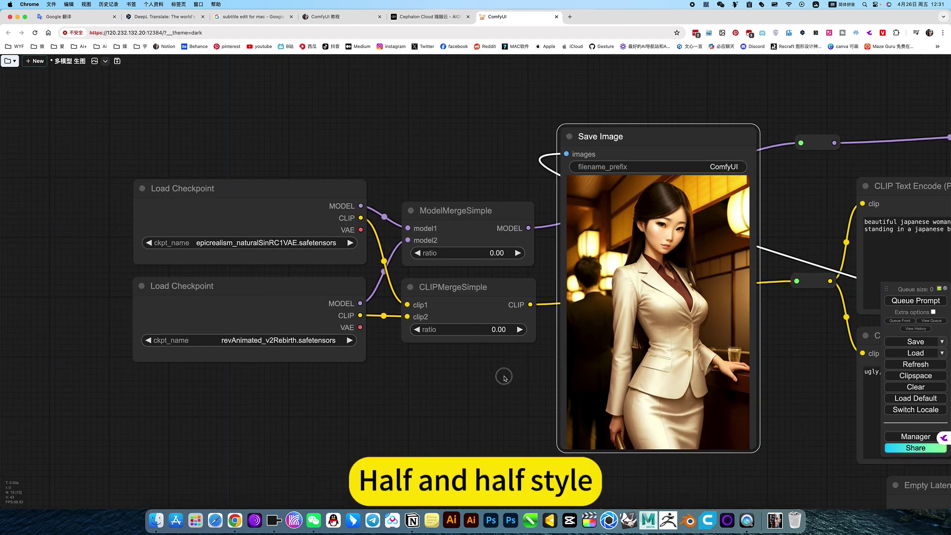
Try to set the ModelMergeSimple ratio to a half-and-half blend of the two checkpoints
drag(504, 374, 514, 391)
click(505, 290)
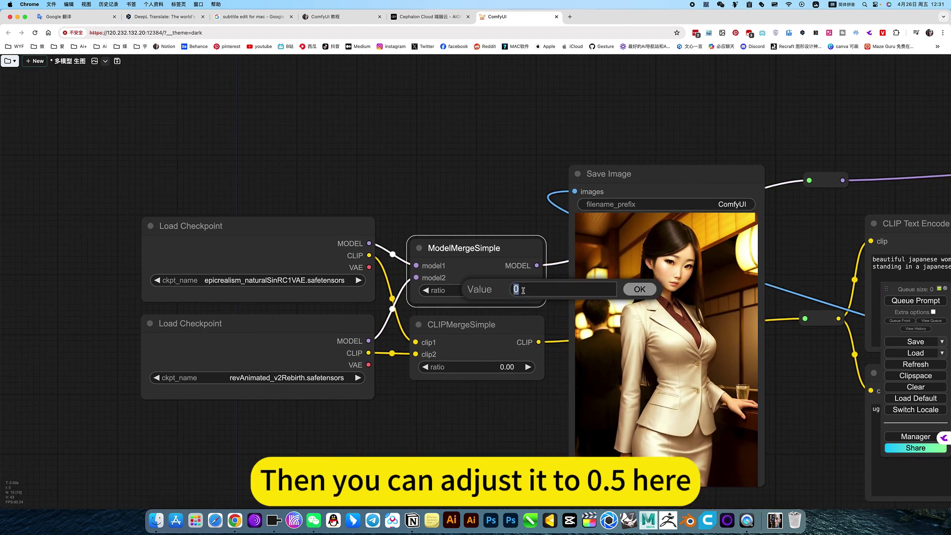
text(。)
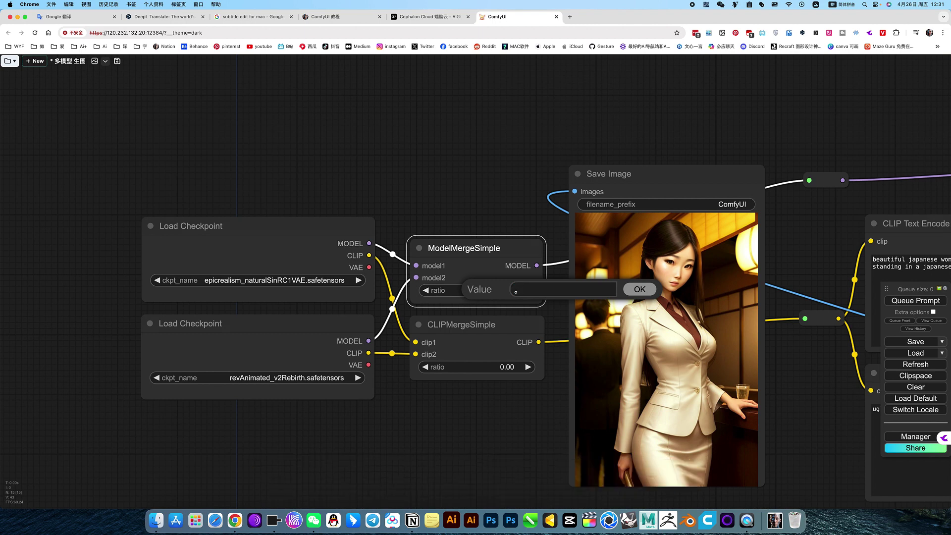
text(5)
key(Return)
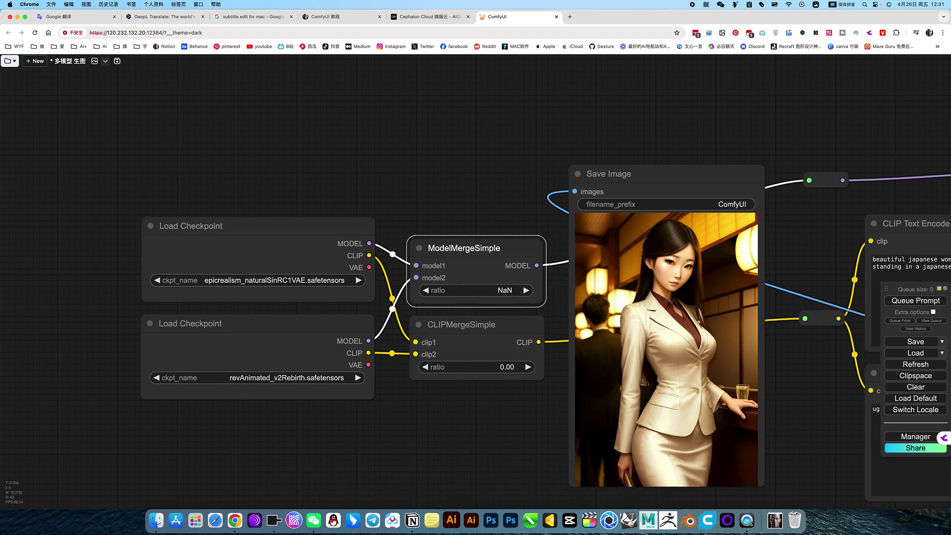
Set the ModelMergeSimple ratio to 0.50 and queue a new image generation
click(489, 294)
key(ctrl+space)
text(0.5)
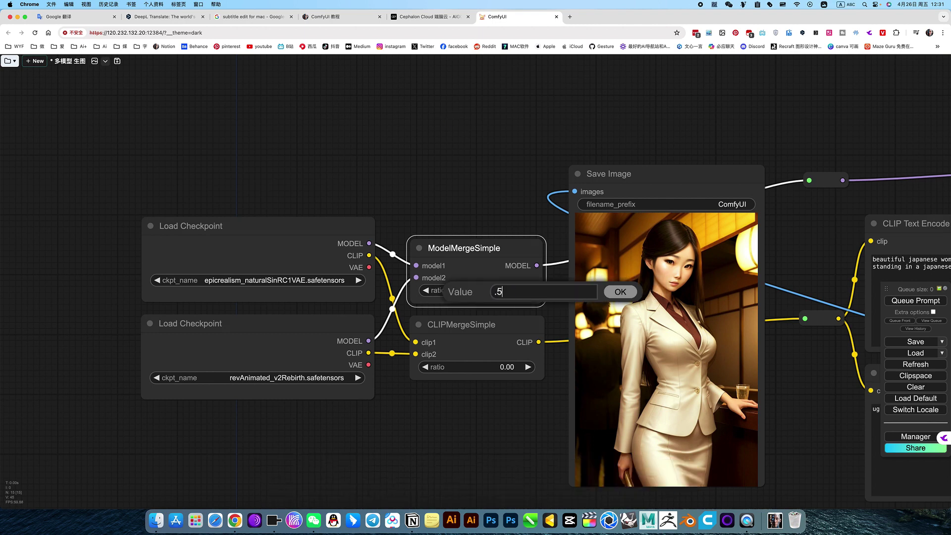
key(Return)
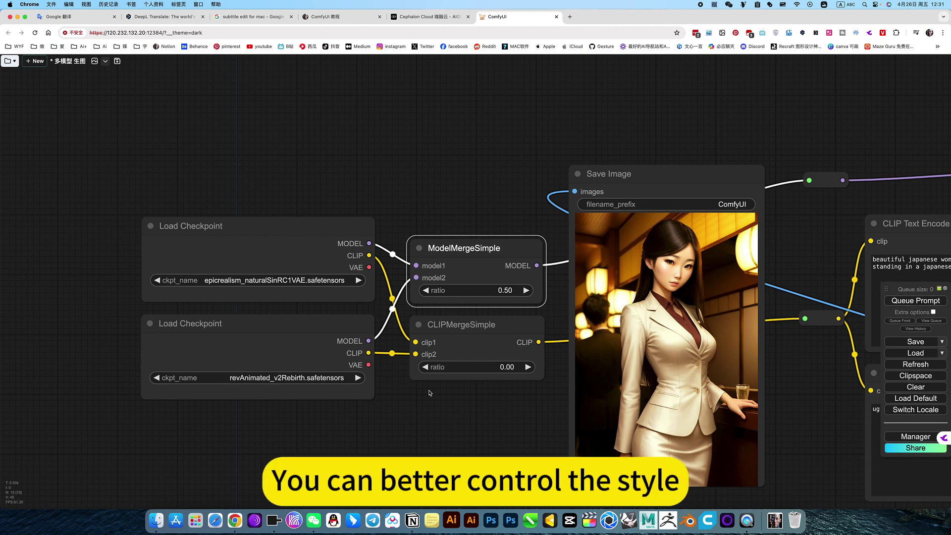
scroll(461, 407, down, 5)
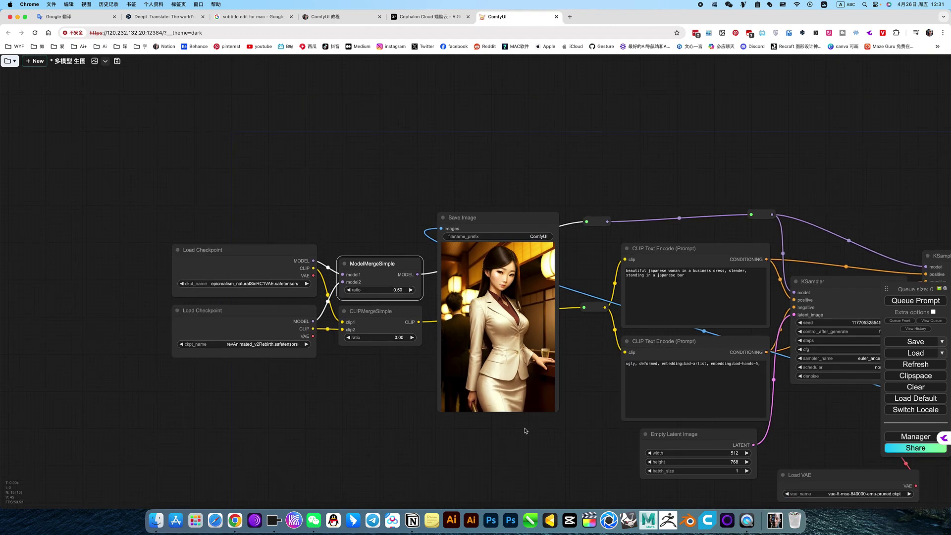
scroll(523, 432, right, 5)
key(ctrl+Return)
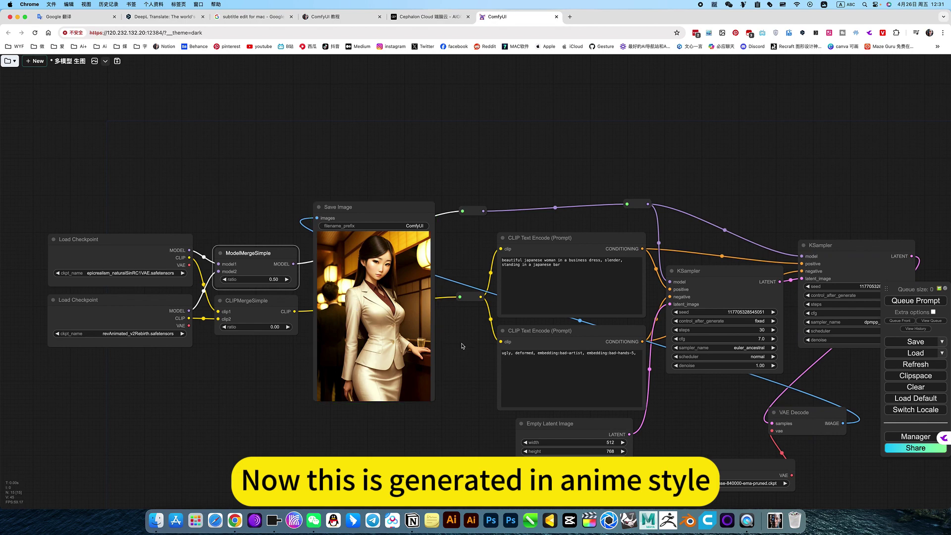
Examine the merge ratios and the picture generated from the blended models in the Save Image node
scroll(446, 342, left, 5)
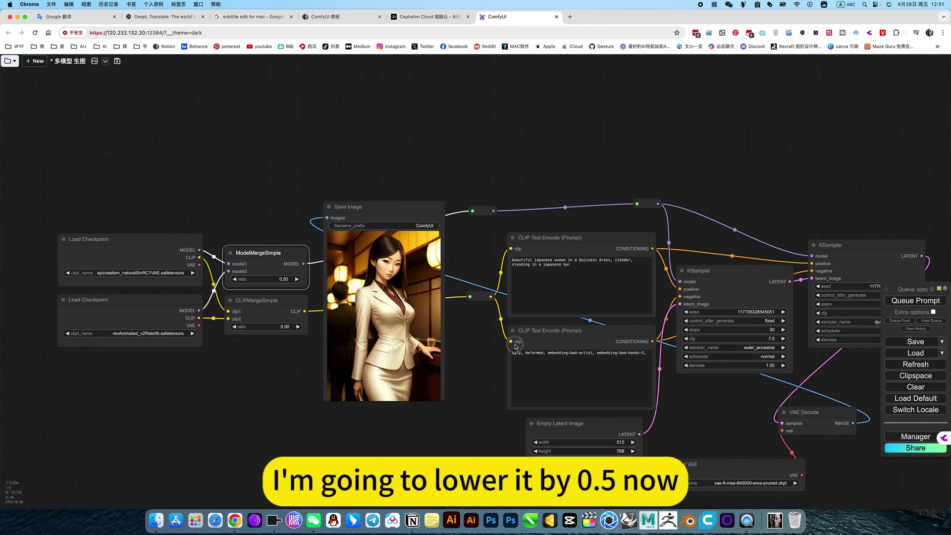
scroll(315, 359, up, 2)
scroll(316, 358, up, 4)
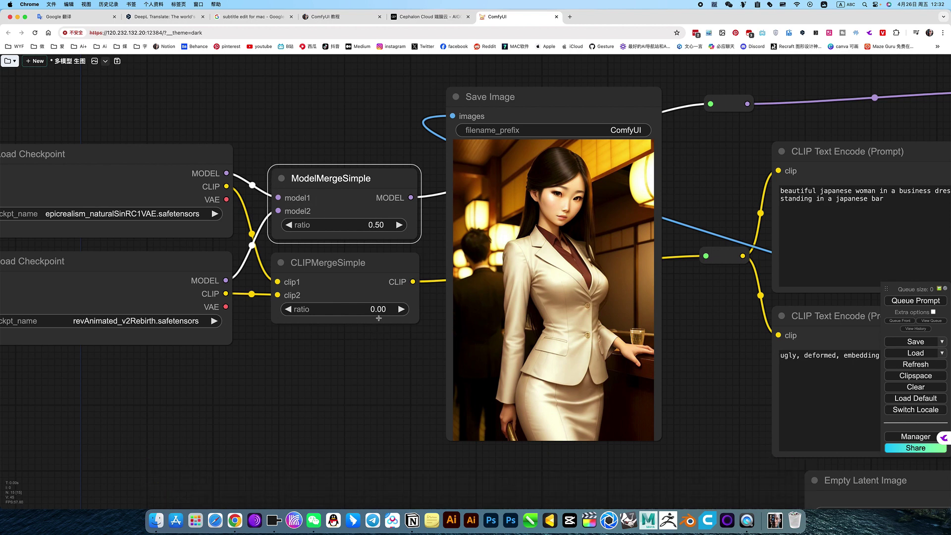
click(370, 266)
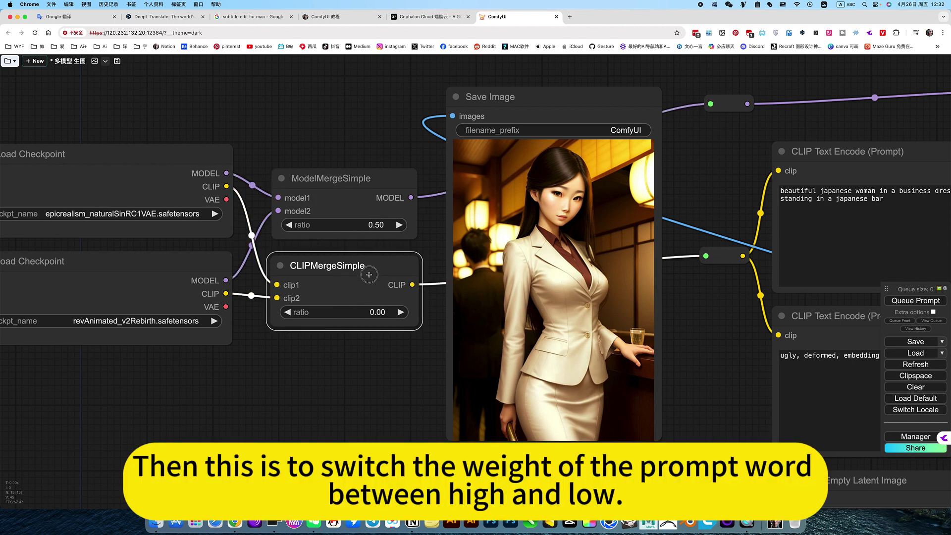
scroll(370, 266, up, 3)
scroll(373, 377, down, 5)
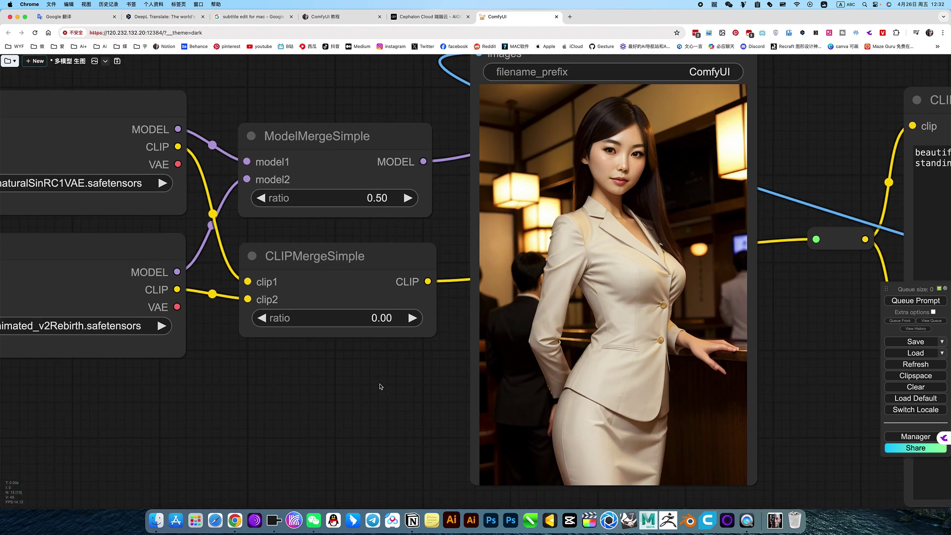
scroll(388, 422, up, 4)
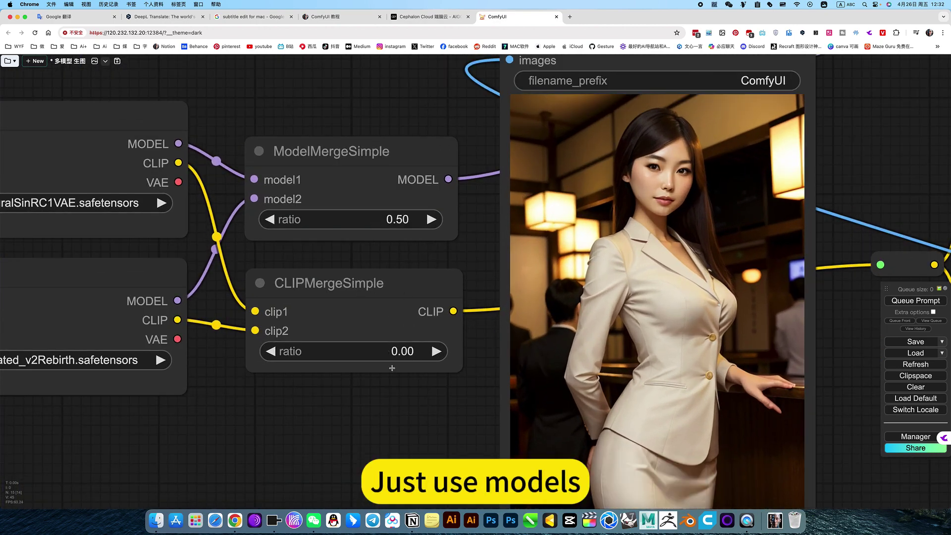
Compare the two loaded checkpoints, the merge nodes and the prompt nodes with the generated picture
drag(43, 372, 155, 365)
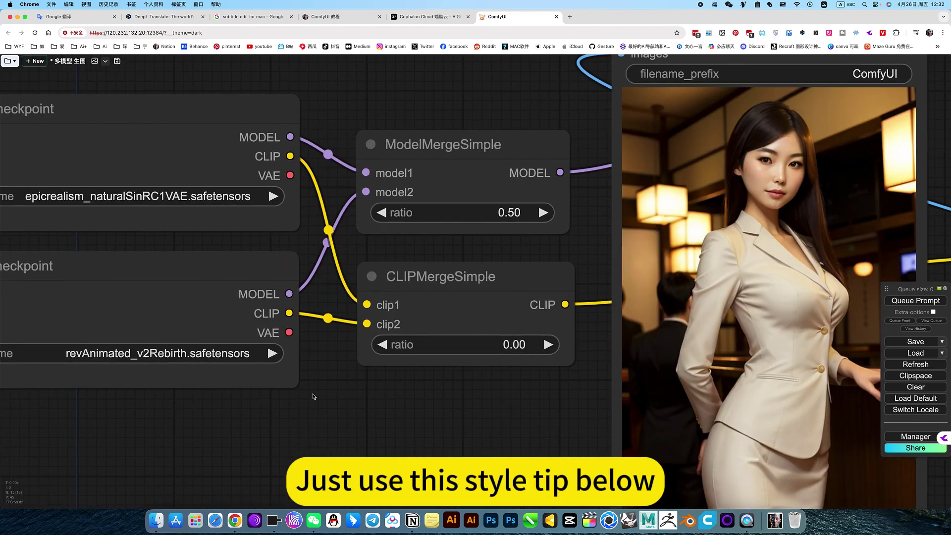
scroll(312, 397, down, 5)
scroll(380, 386, up, 2)
scroll(380, 387, down, 2)
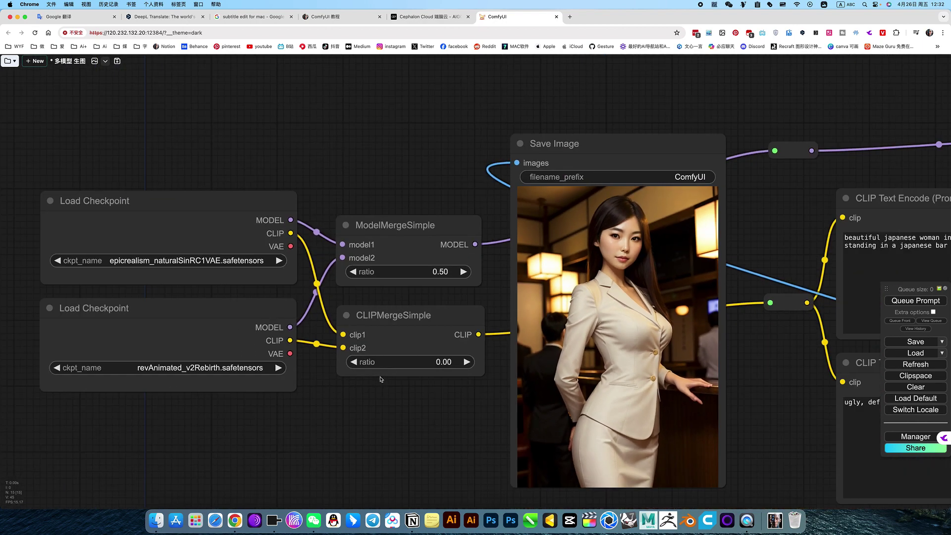
drag(395, 416, 238, 417)
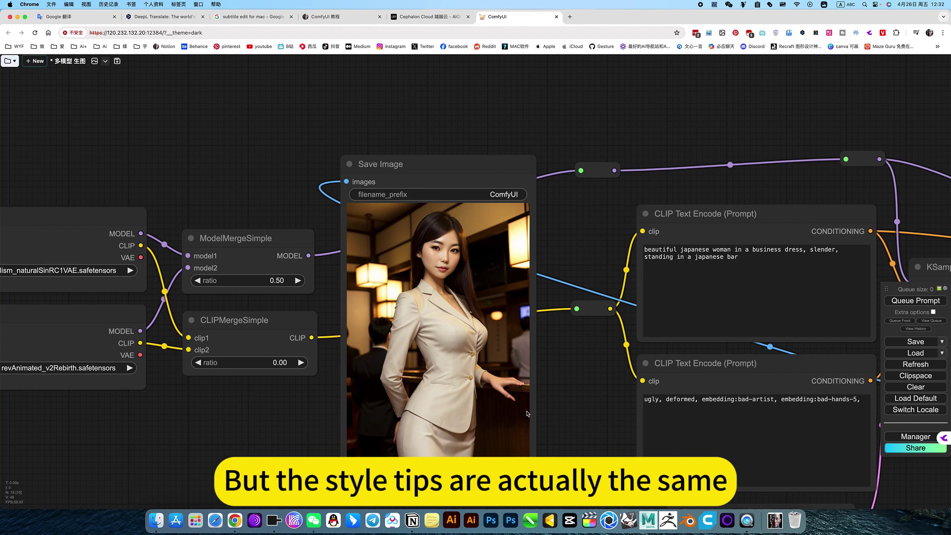
scroll(347, 416, down, 6)
scroll(372, 409, up, 10)
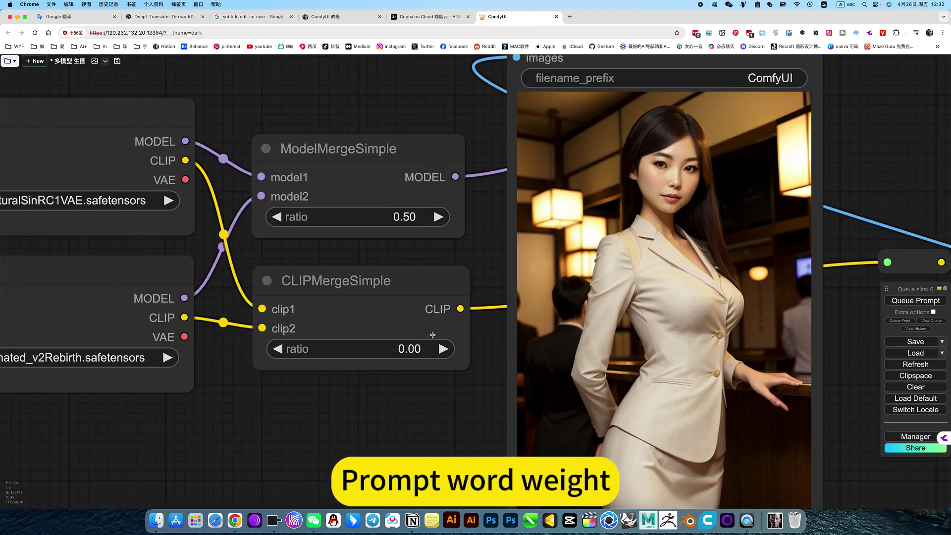
scroll(418, 399, down, 8)
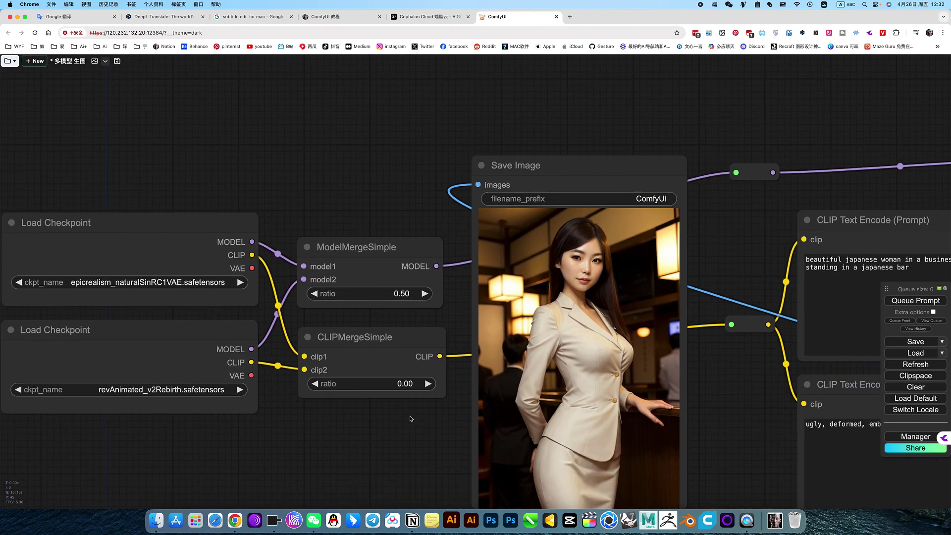
scroll(411, 419, up, 8)
scroll(410, 419, down, 3)
scroll(410, 418, up, 3)
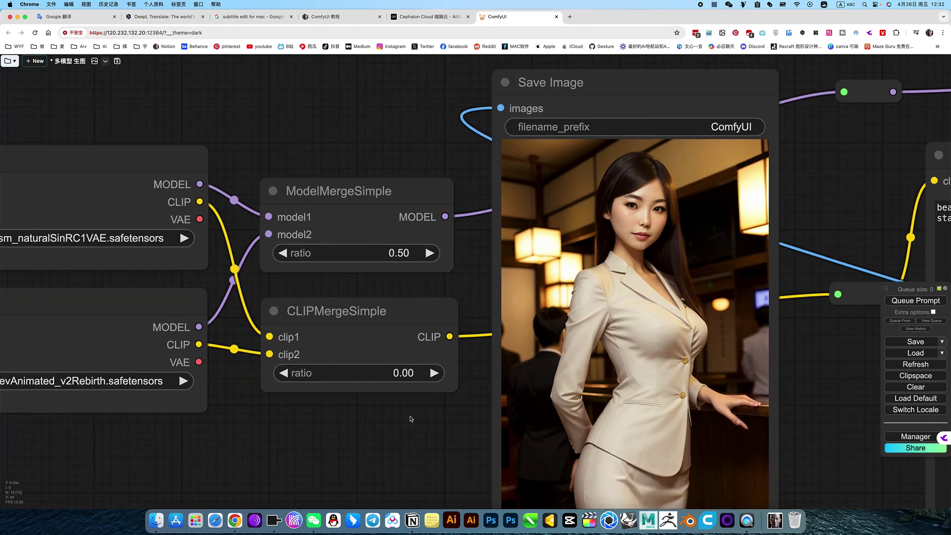
click(410, 421)
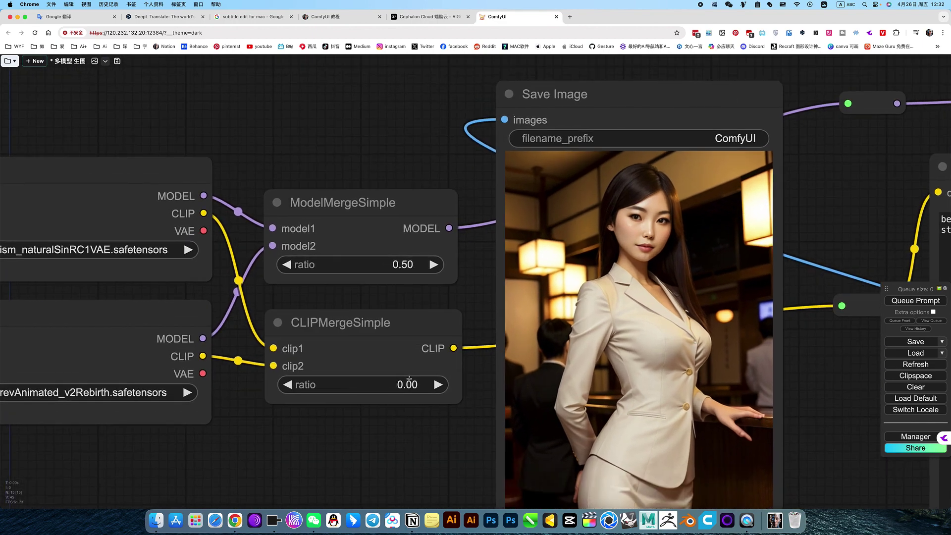
Open the CLIPMergeSimple ratio for editing and close the value box
click(415, 388)
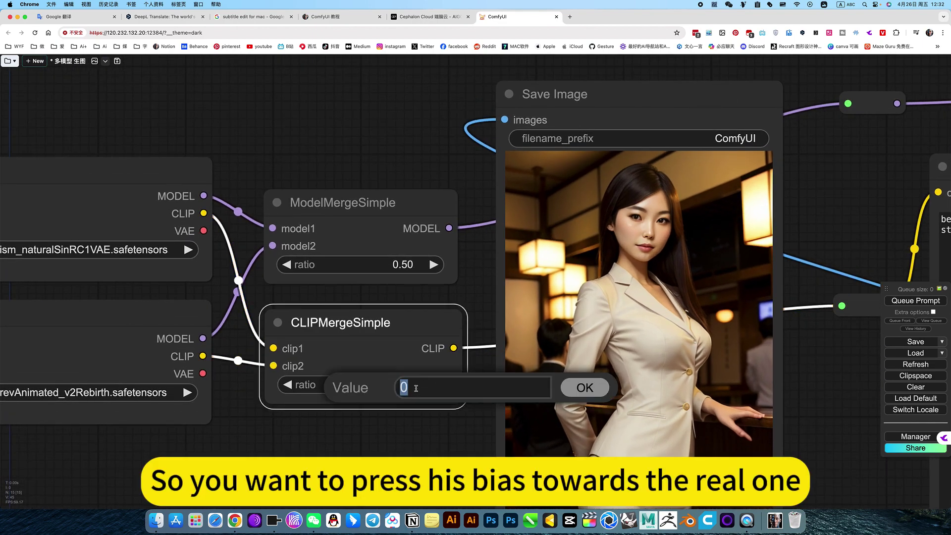
click(417, 432)
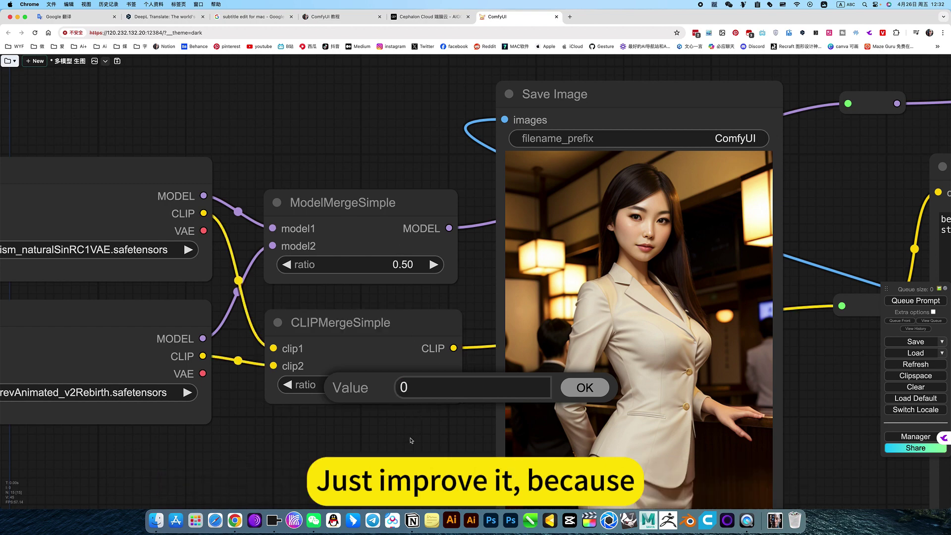
click(584, 387)
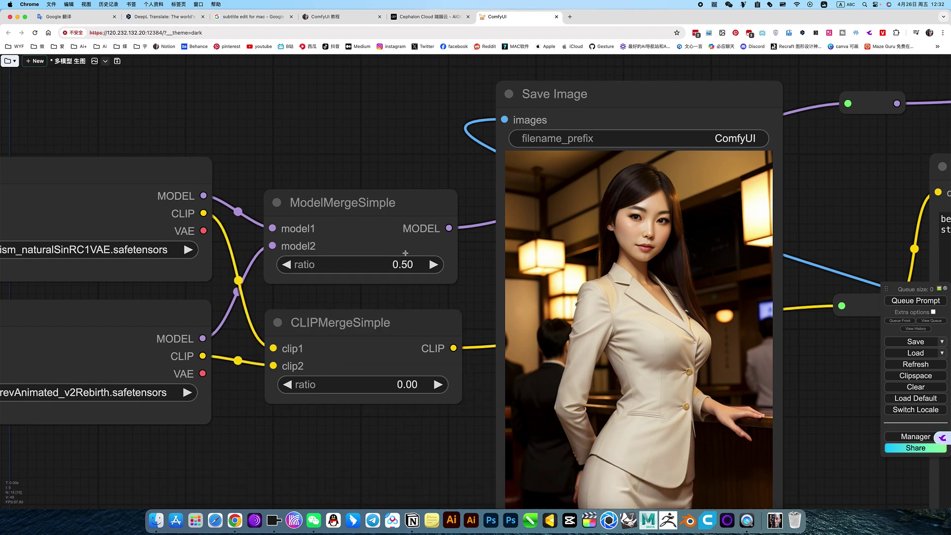
Set the CLIPMergeSimple ratio to 1.00 and queue a new image generation
scroll(386, 391, up, 4)
scroll(387, 363, down, 5)
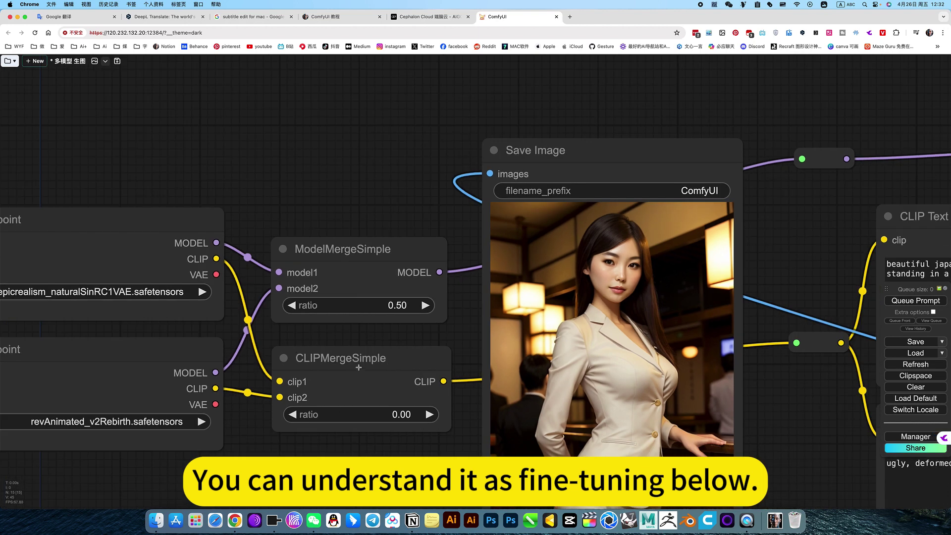
click(382, 362)
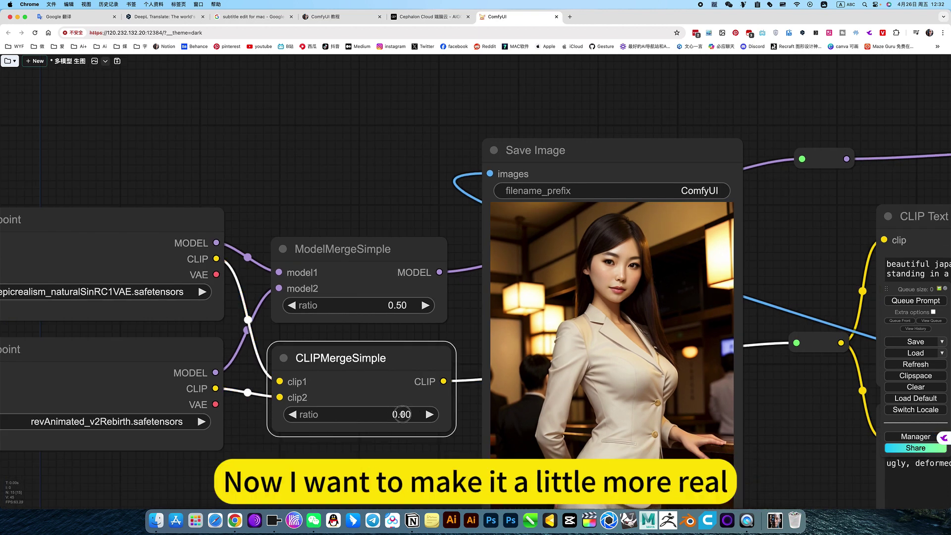
drag(407, 414, 595, 411)
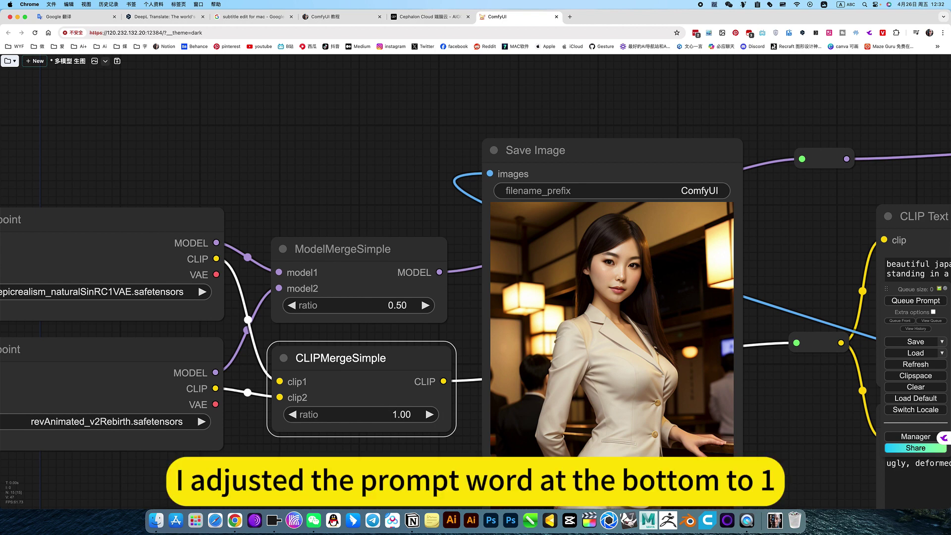
click(359, 436)
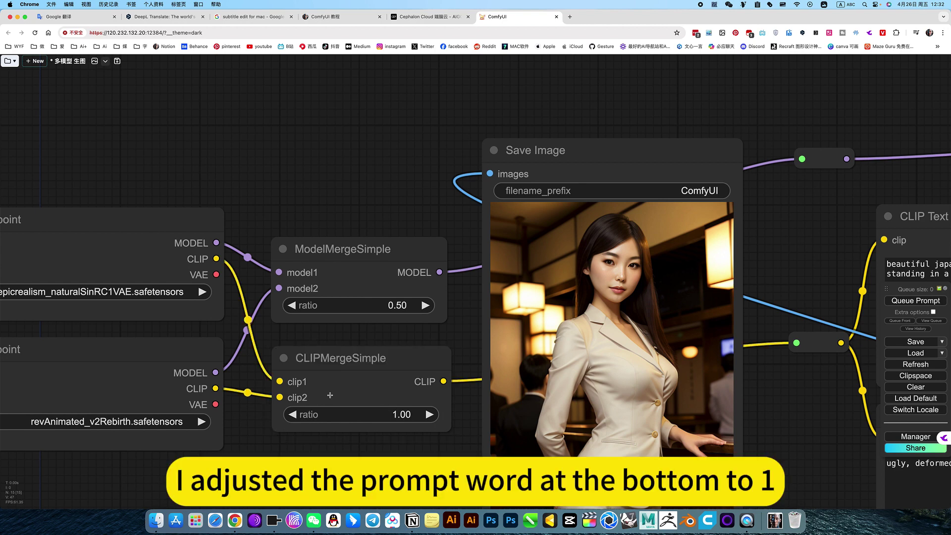
click(139, 255)
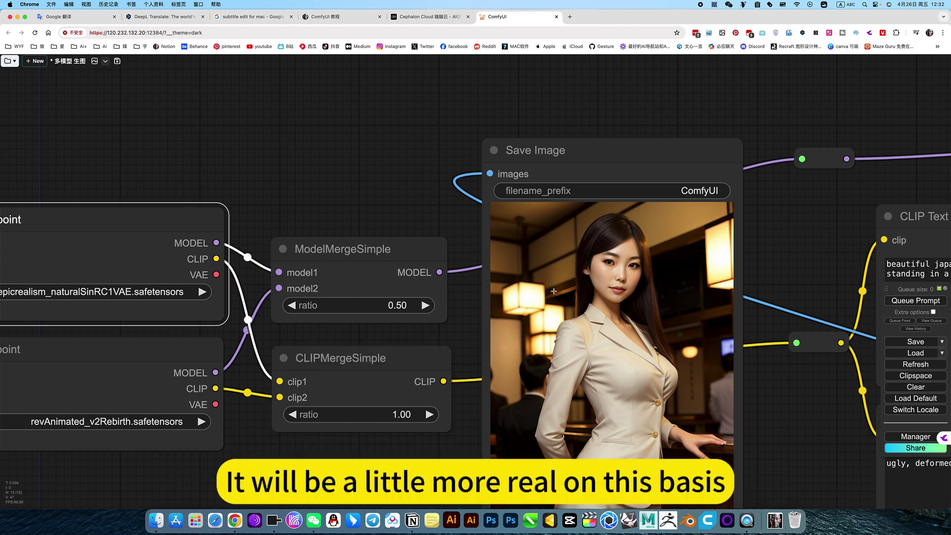
drag(760, 263, 720, 242)
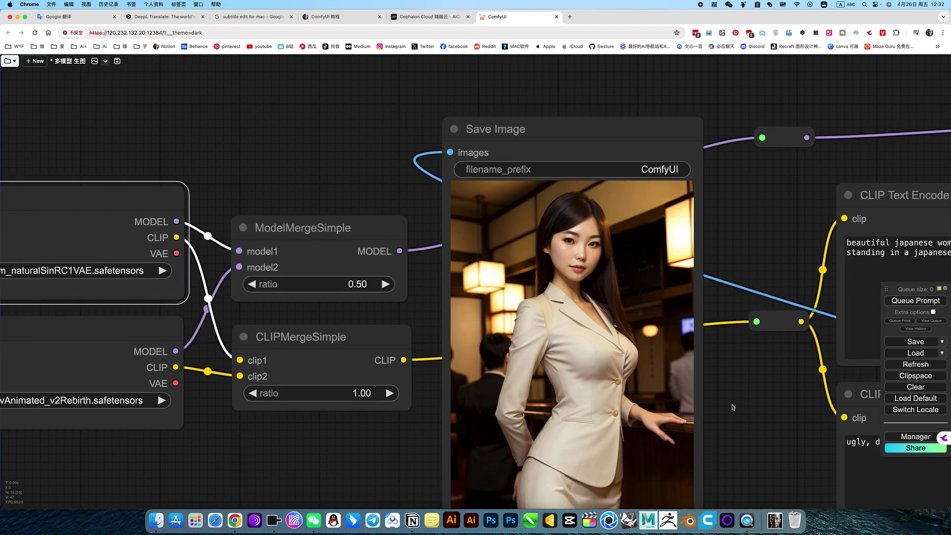
scroll(732, 406, down, 5)
scroll(453, 377, up, 5)
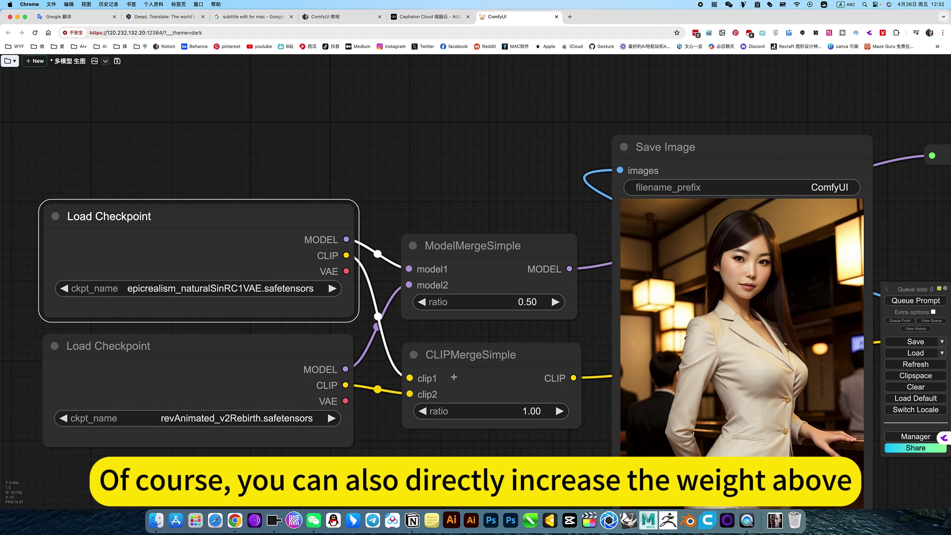
click(498, 251)
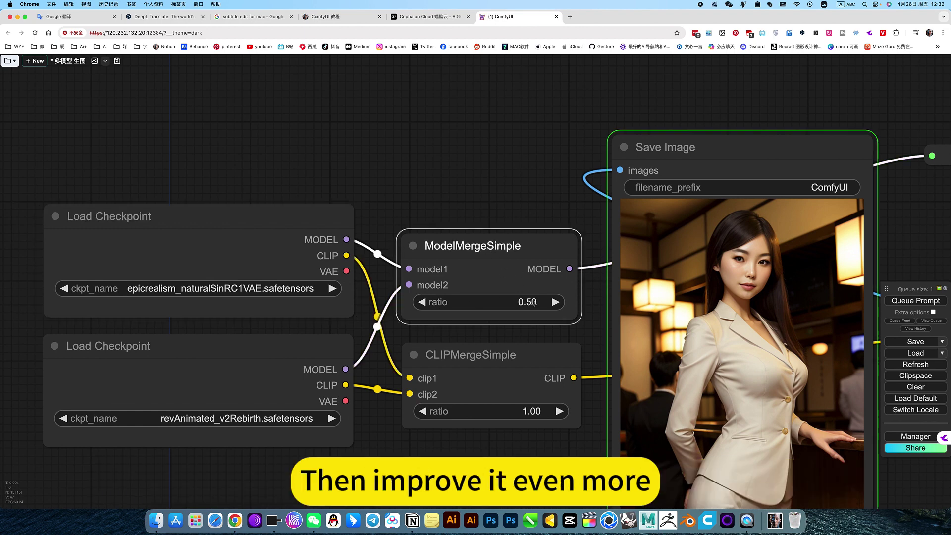
Examine how the two checkpoints feed the model and CLIP merge nodes beside the Save Image node
scroll(541, 312, down, 5)
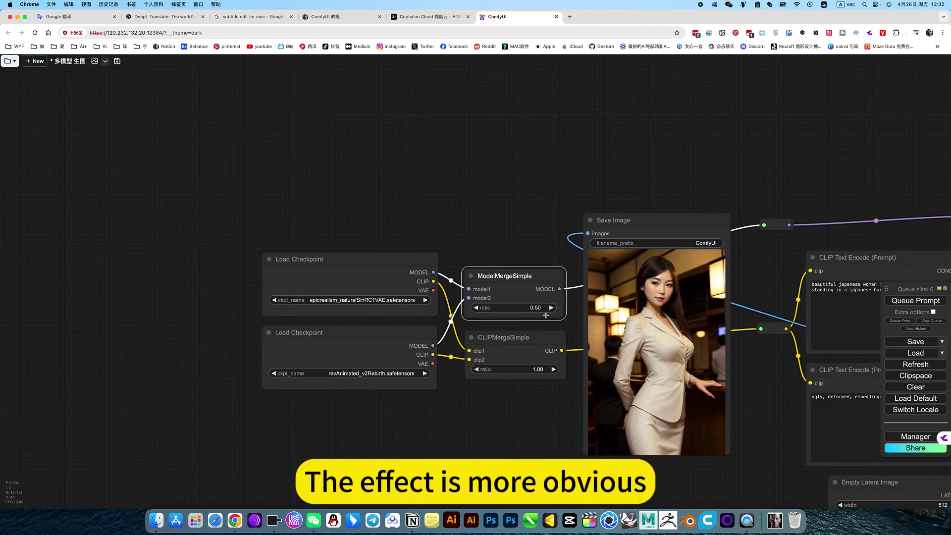
scroll(545, 315, up, 6)
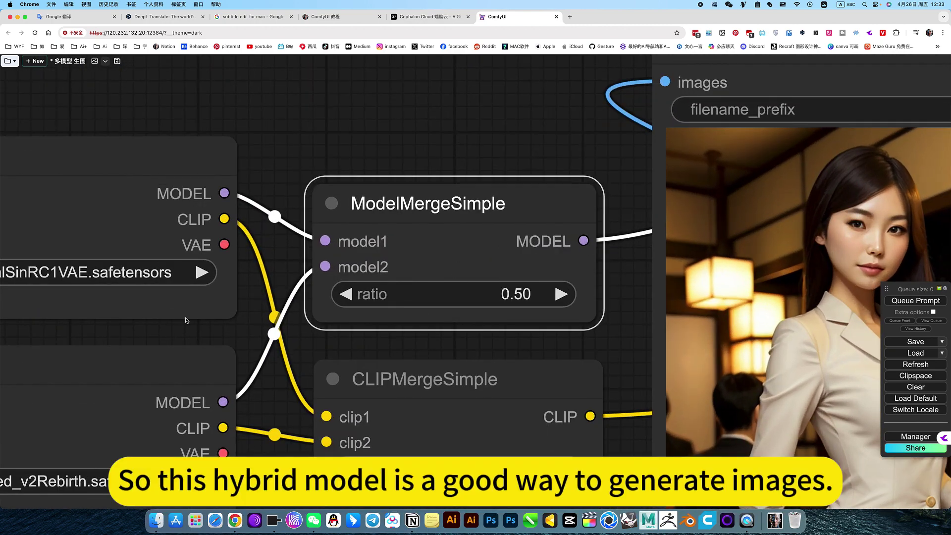
scroll(424, 295, down, 8)
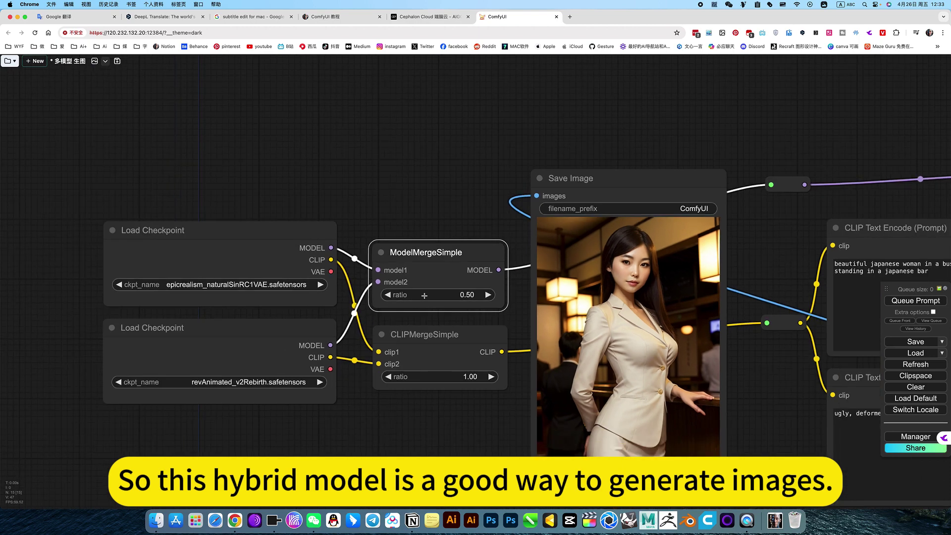
drag(453, 197, 426, 200)
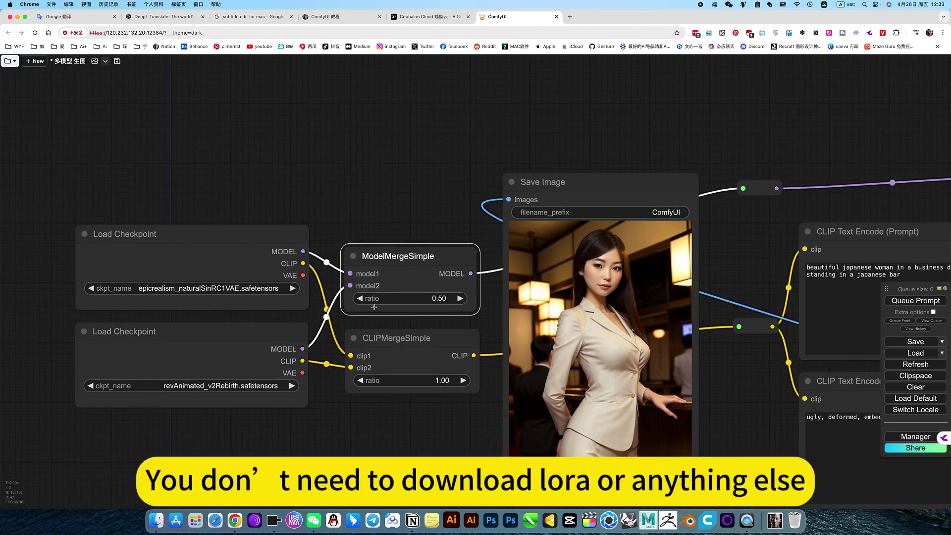
scroll(454, 227, up, 3)
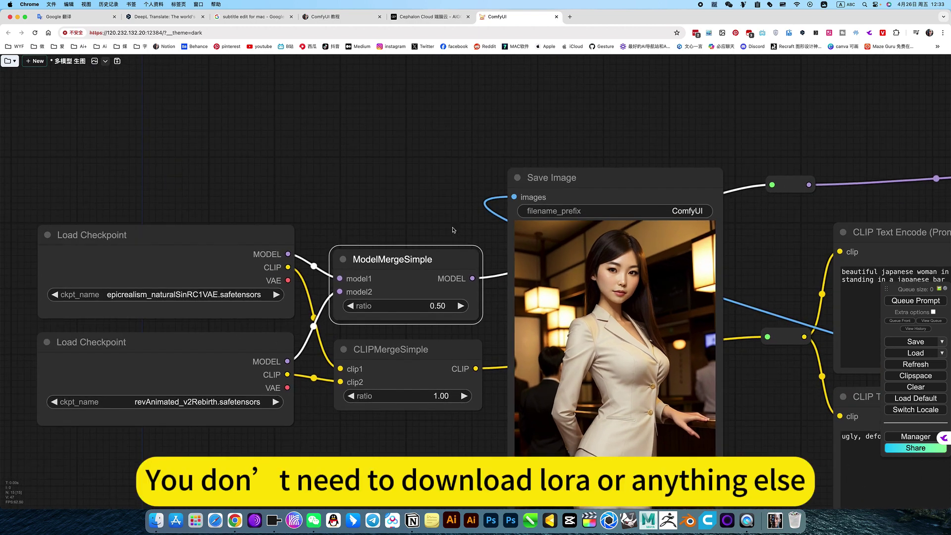
drag(387, 215, 552, 178)
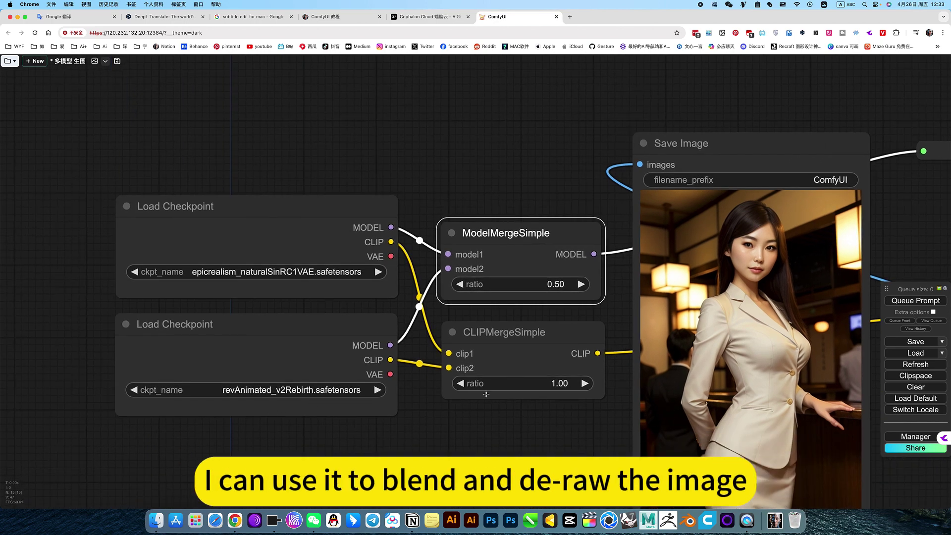
scroll(535, 436, down, 5)
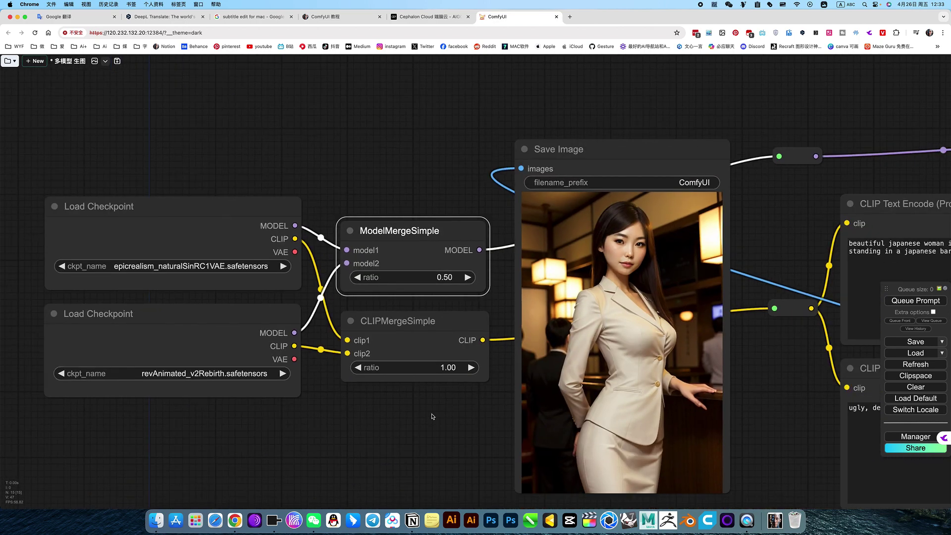
Inspect the picture generated with the raised CLIP ratio, checking the face and clothing up close for realism
scroll(675, 408, right, 10)
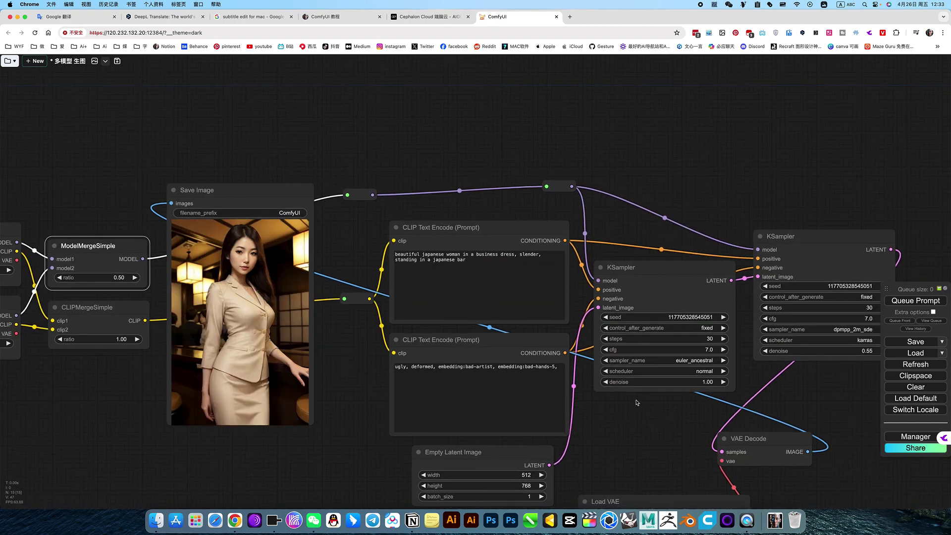
scroll(714, 413, left, 5)
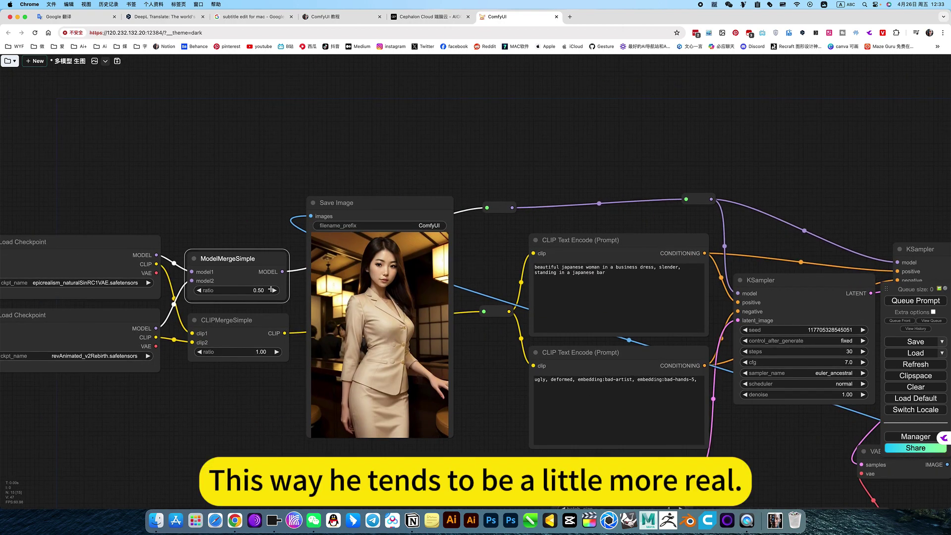
scroll(271, 290, up, 5)
scroll(271, 289, down, 2)
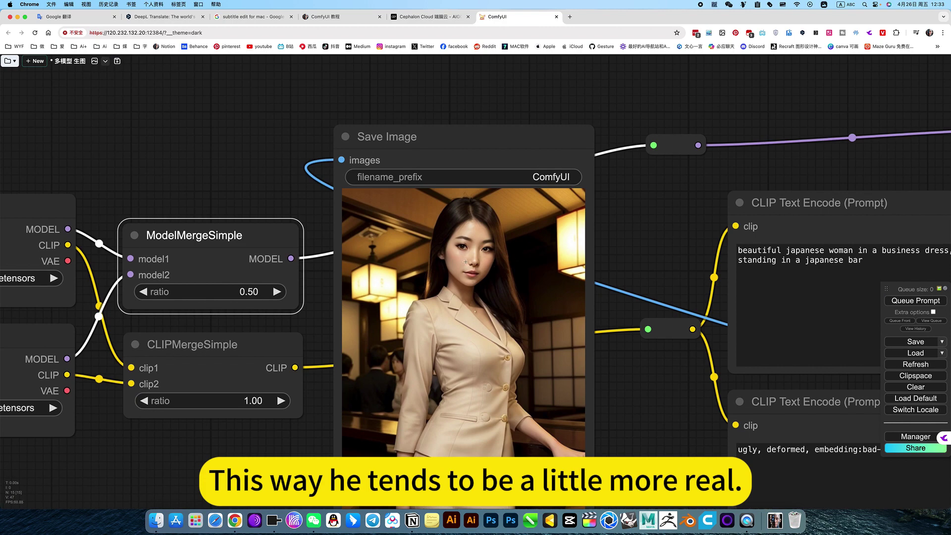
scroll(384, 257, up, 6)
scroll(383, 257, down, 7)
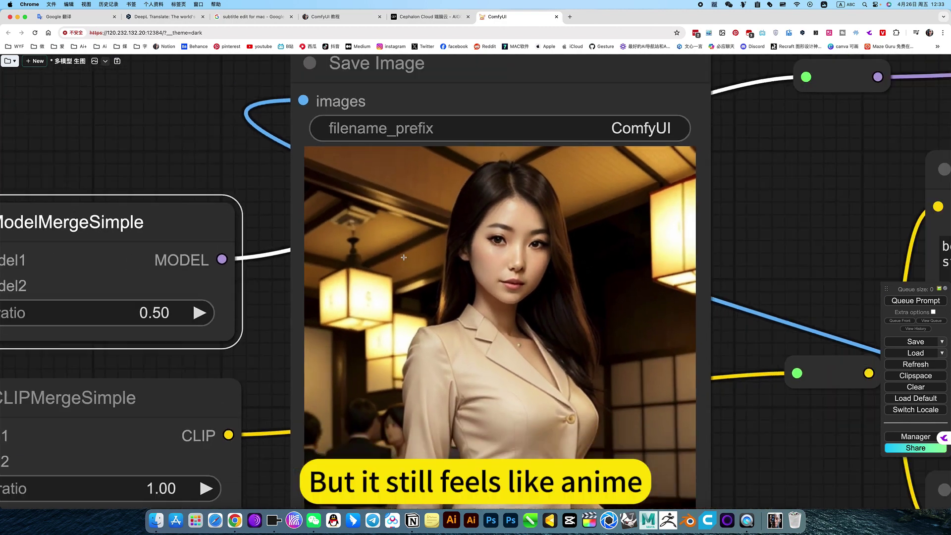
Set the ModelMergeSimple ratio to 1.00 and queue another image generation
scroll(614, 407, left, 4)
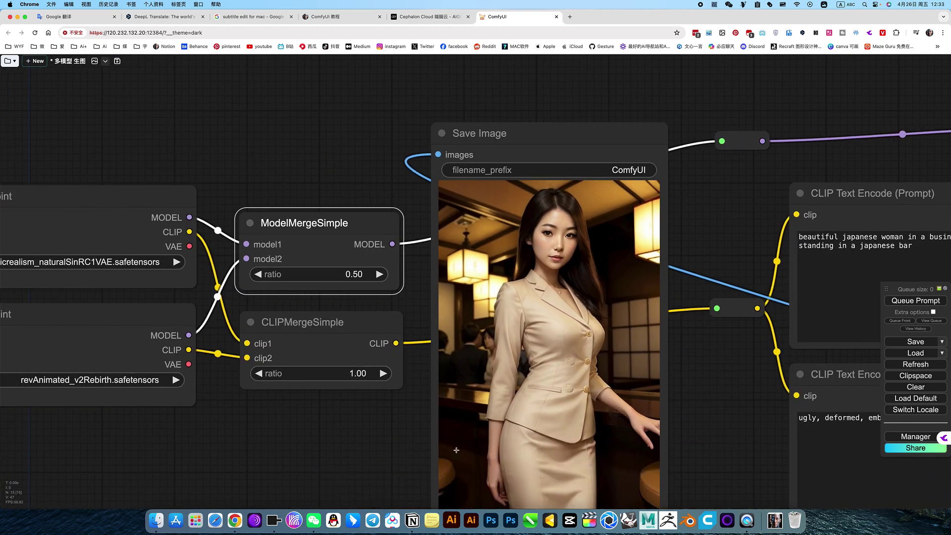
scroll(465, 349, left, 3)
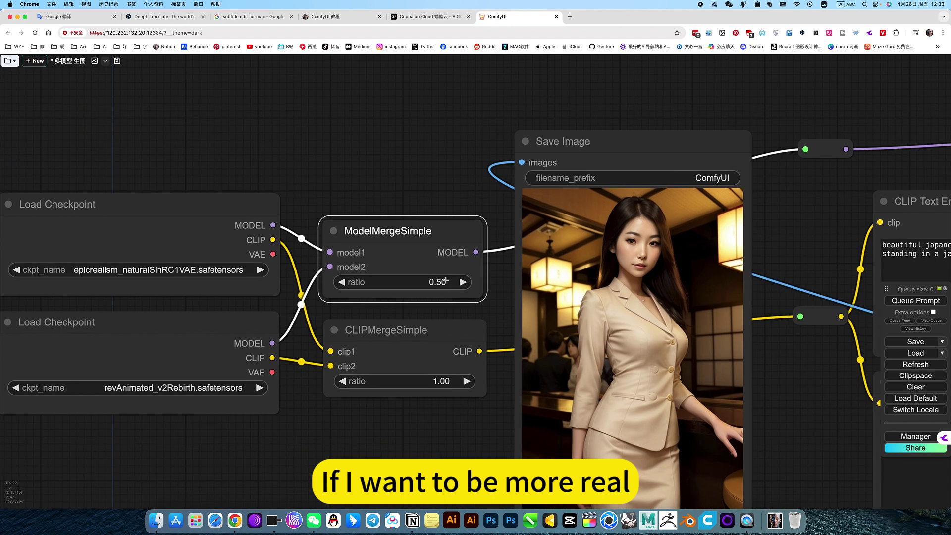
drag(445, 281, 481, 283)
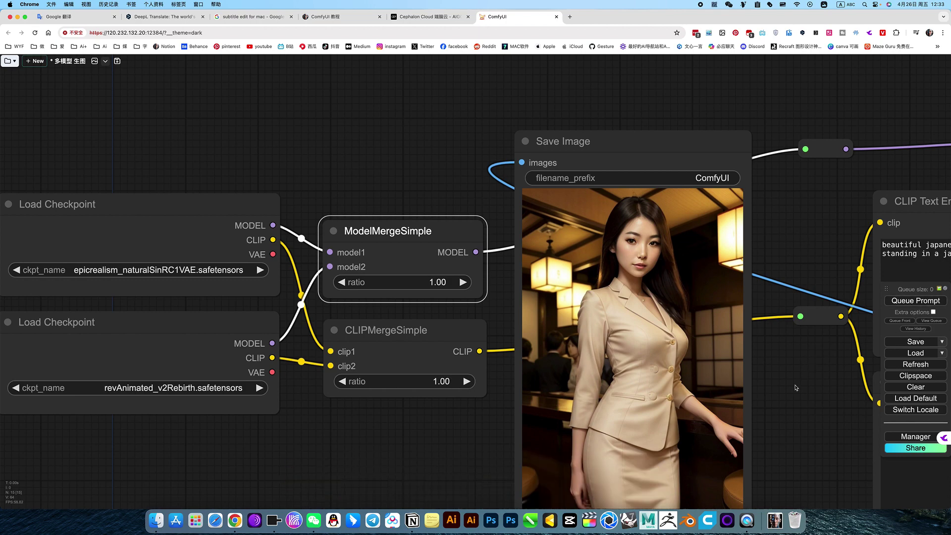
drag(693, 403, 403, 374)
scroll(652, 417, down, 3)
drag(806, 193, 780, 189)
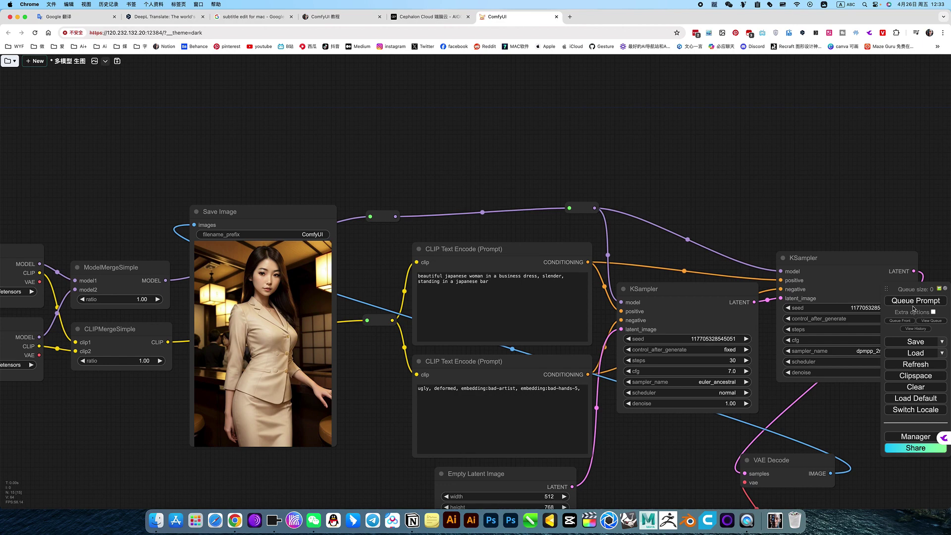
scroll(710, 254, down, 3)
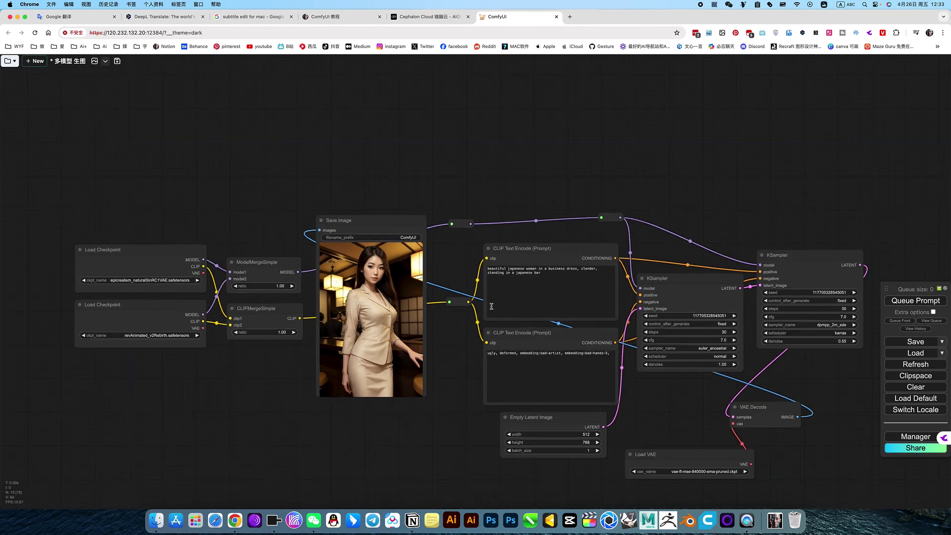
drag(410, 171, 452, 174)
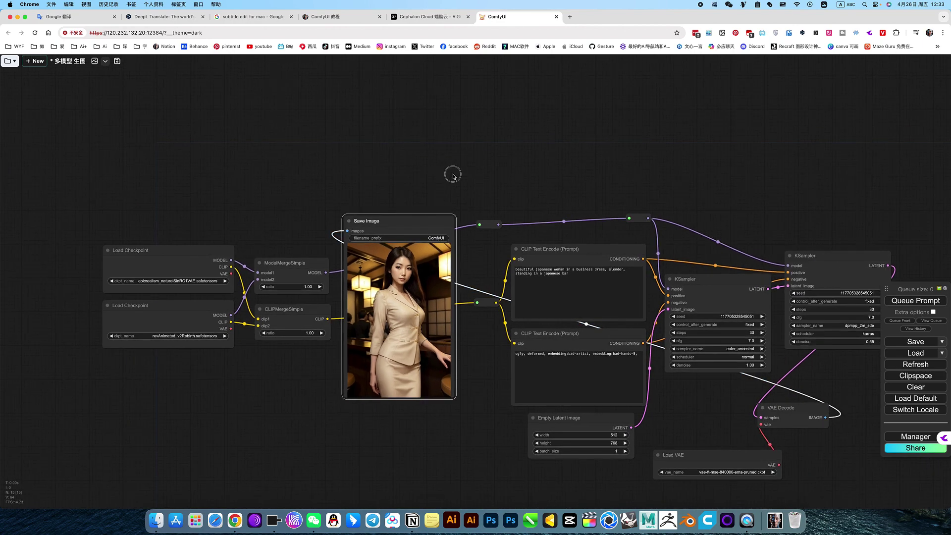
scroll(446, 188, up, 3)
key(ctrl+Return)
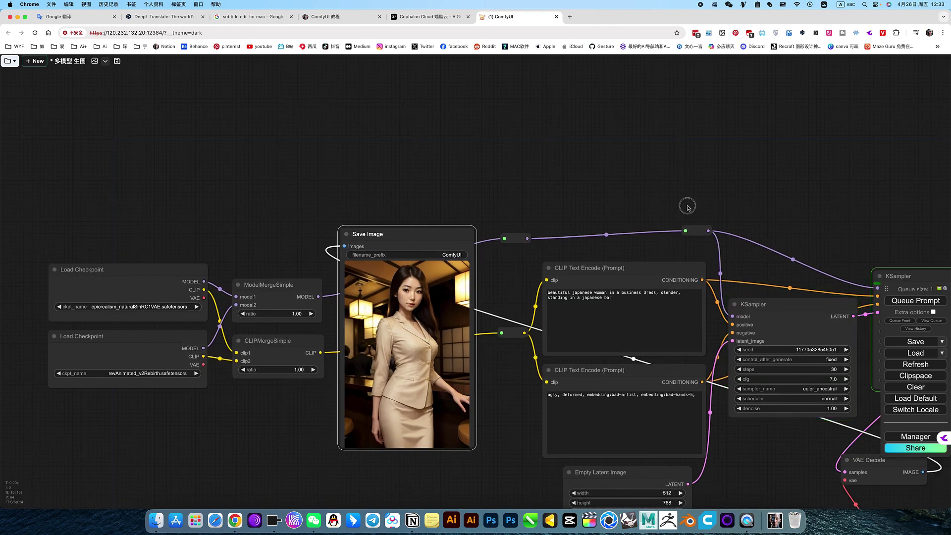
Review the sampler and prompt nodes, and compare both merge ratios with the picture in the Save Image node
drag(688, 203, 597, 193)
scroll(681, 193, left, 5)
scroll(709, 187, right, 1)
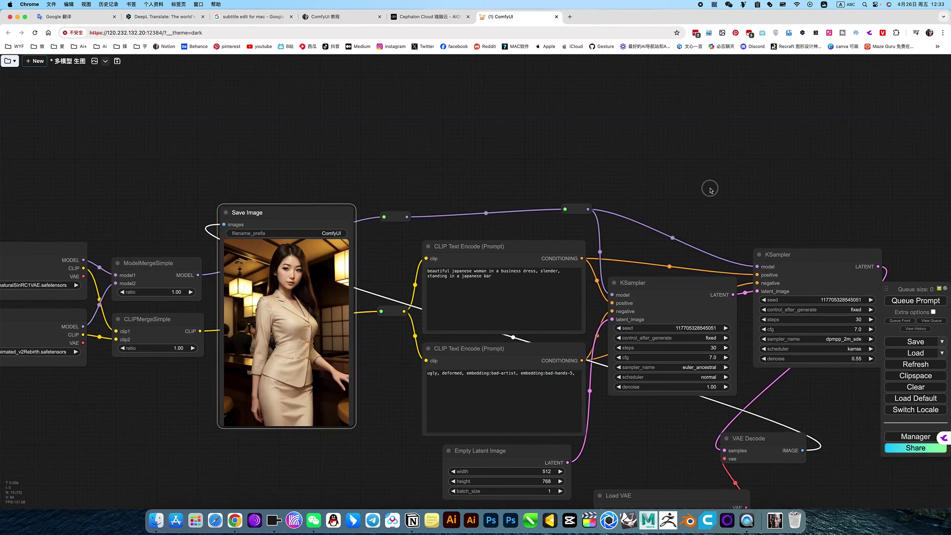
scroll(315, 270, up, 2)
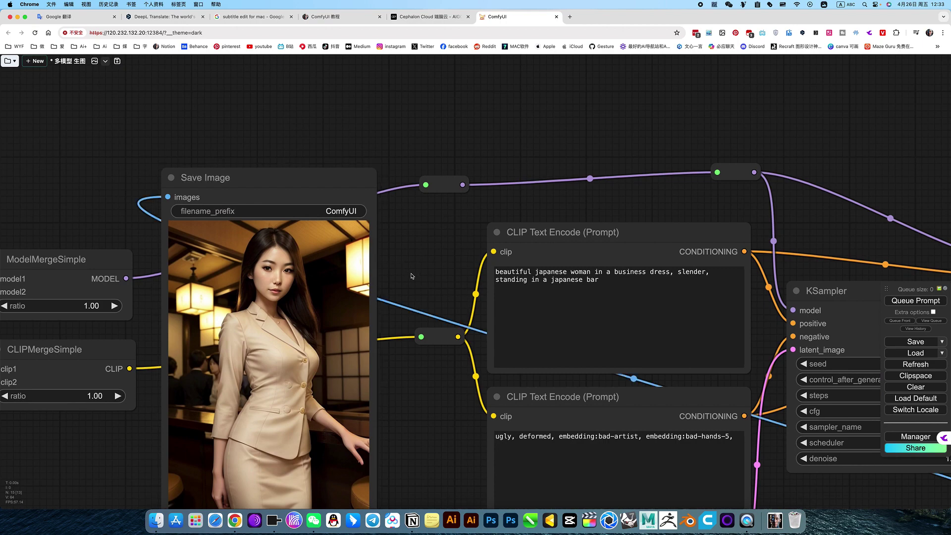
scroll(538, 271, up, 2)
scroll(649, 280, left, 2)
scroll(663, 393, left, 4)
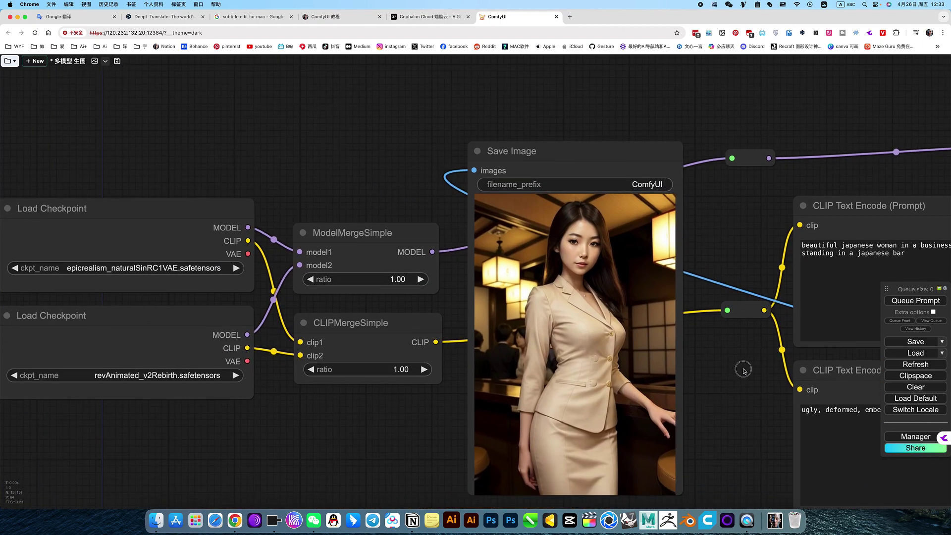